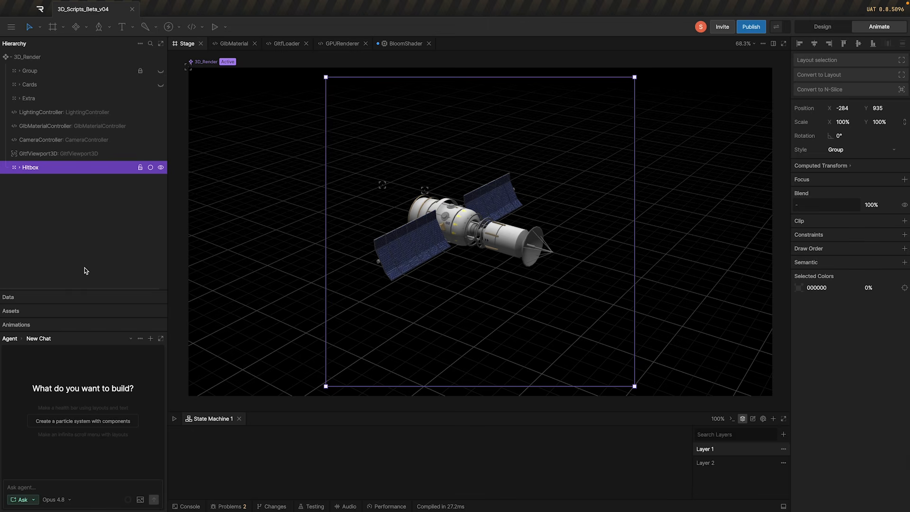
Review the properties of the LightingController, GlbMaterialController, CameraController and GltfViewport3D scripts in the hierarchy
click(273, 243)
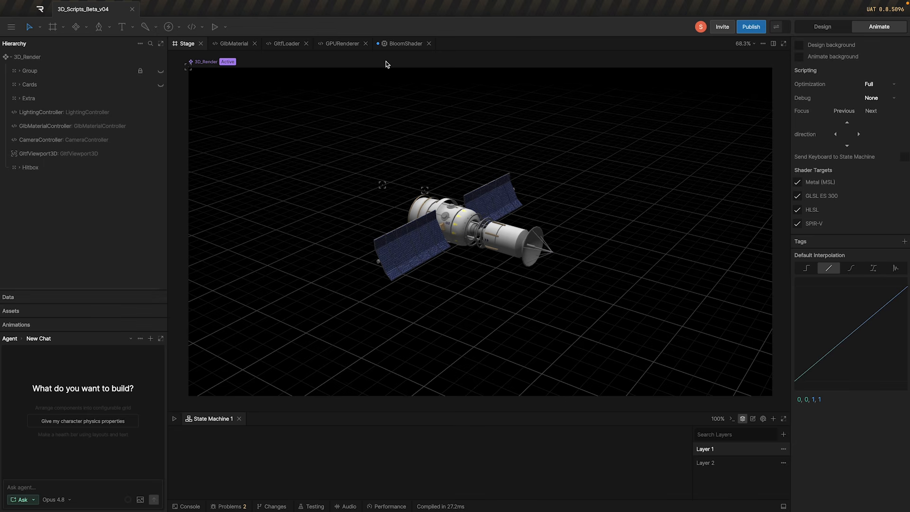
click(55, 151)
click(56, 140)
click(56, 126)
click(55, 113)
click(52, 126)
click(50, 138)
click(49, 152)
click(51, 140)
click(54, 126)
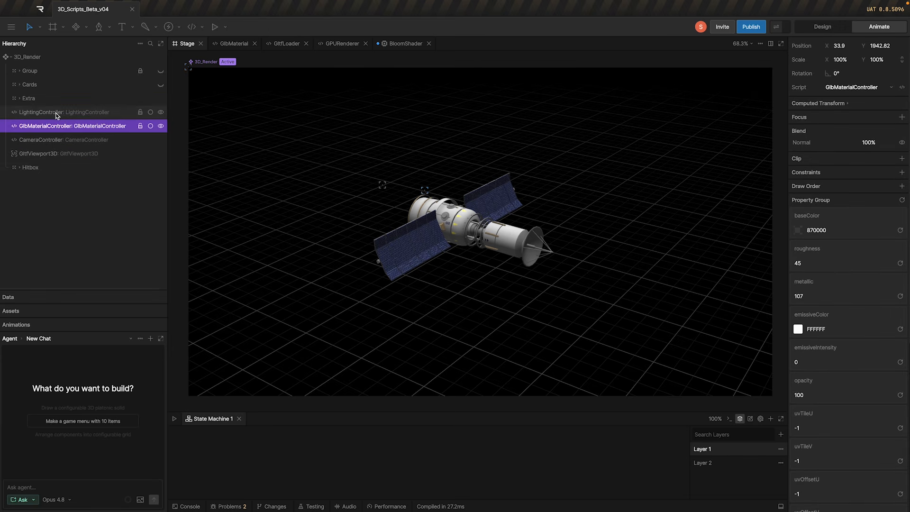
click(52, 139)
click(53, 153)
click(69, 143)
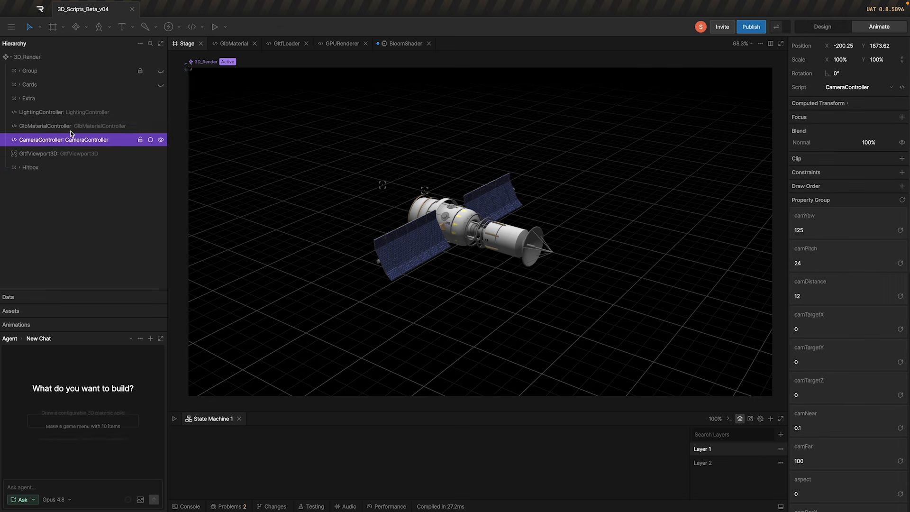
click(68, 127)
click(65, 112)
click(64, 127)
click(61, 140)
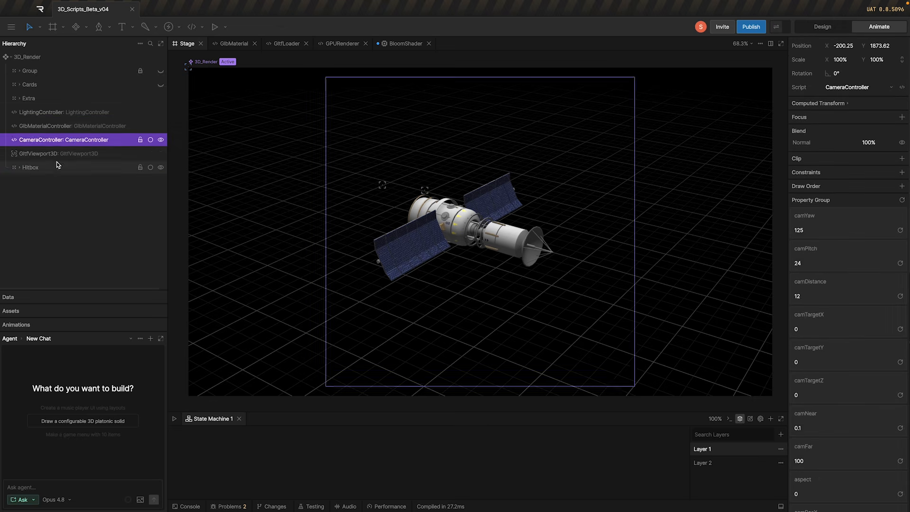
click(57, 153)
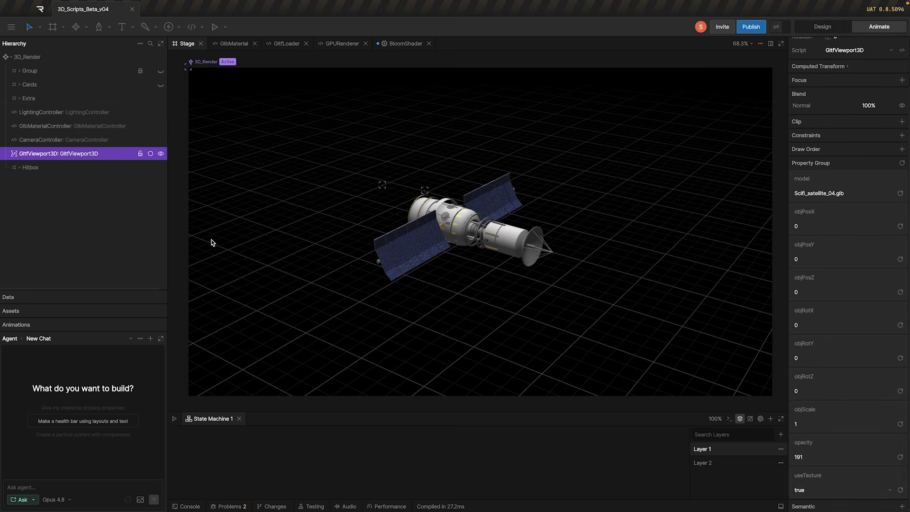
Reorder the hierarchy so GltfViewport3D sits directly below Extra, followed by CameraController and then LightingController
drag(70, 140, 63, 115)
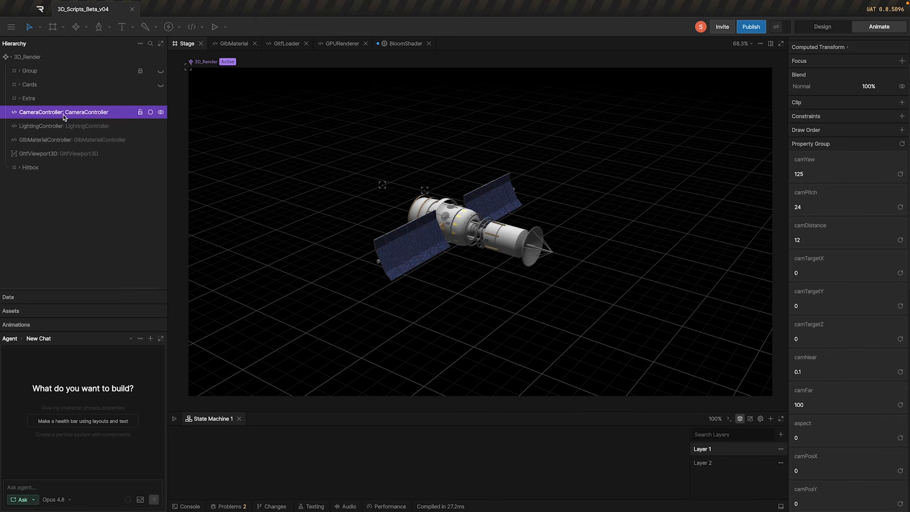
drag(57, 152, 31, 122)
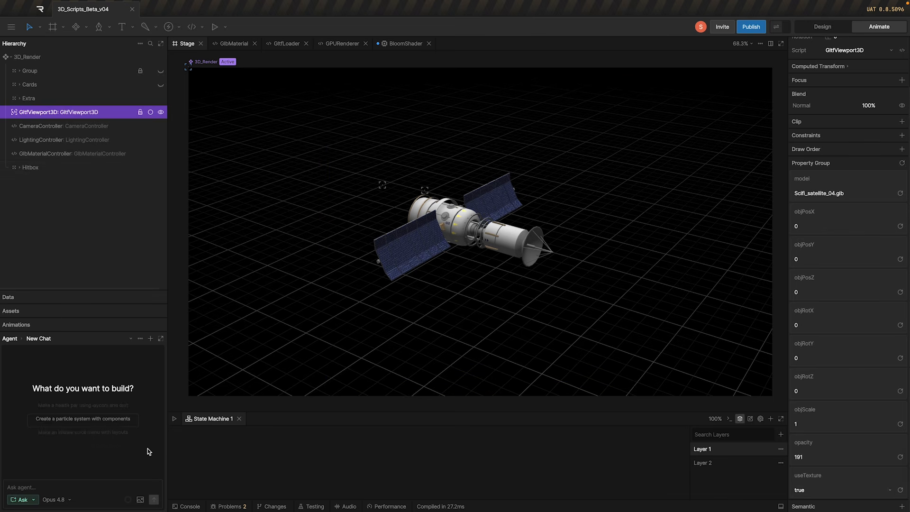
Play State Machine 1 and inspect the satellite by orbiting around it and zooming in and out
click(174, 419)
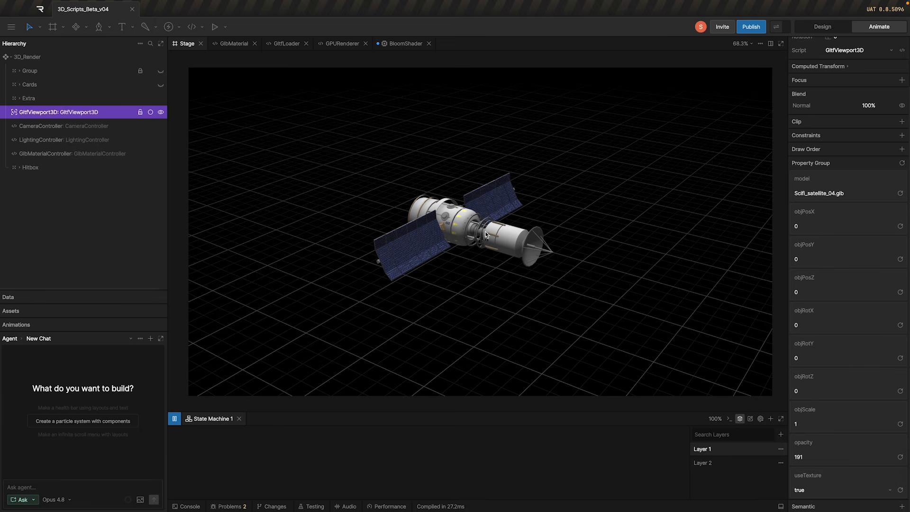
scroll(451, 231, up, 5)
scroll(475, 214, down, 3)
drag(453, 220, 541, 303)
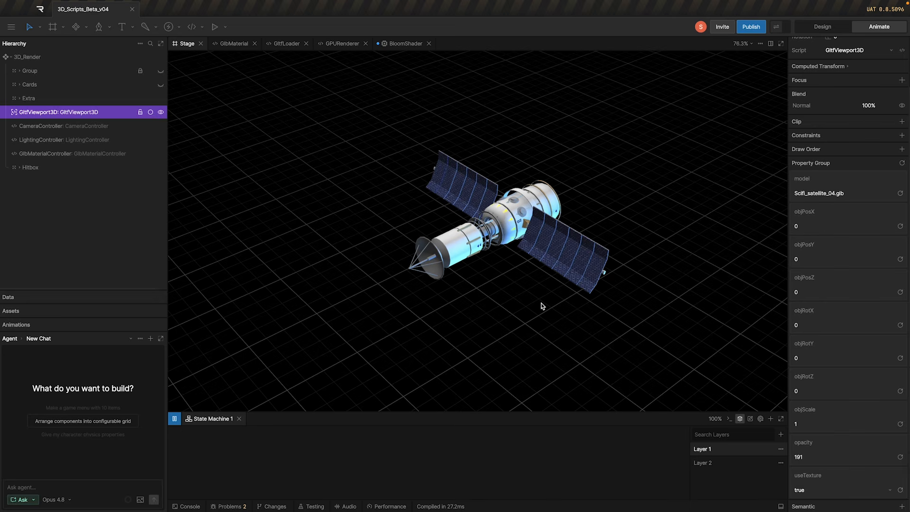
drag(515, 225, 638, 238)
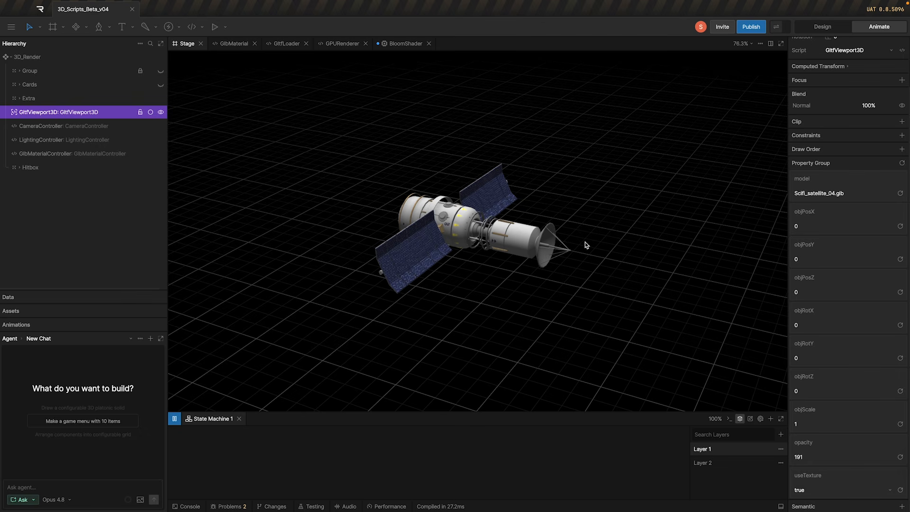
scroll(497, 265, up, 5)
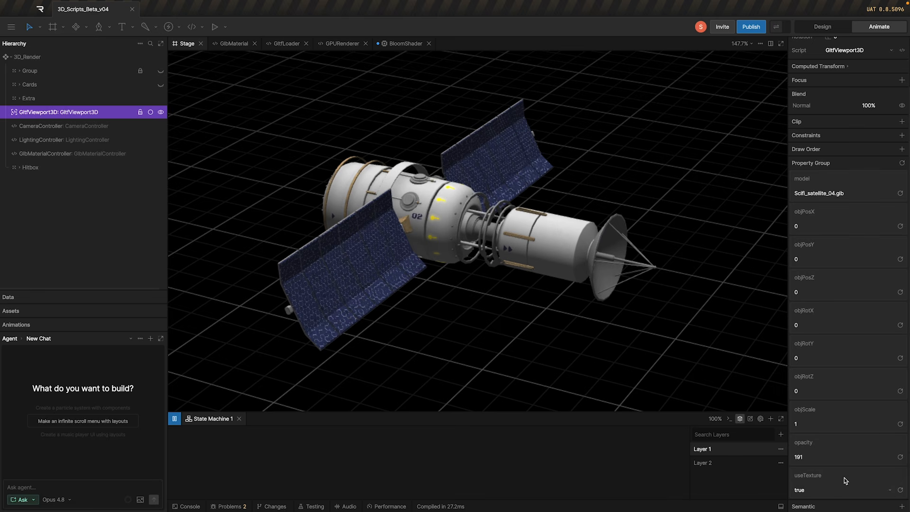
Set useTexture to false on GltfViewport3D and check the untextured satellite from another angle
click(816, 490)
click(820, 505)
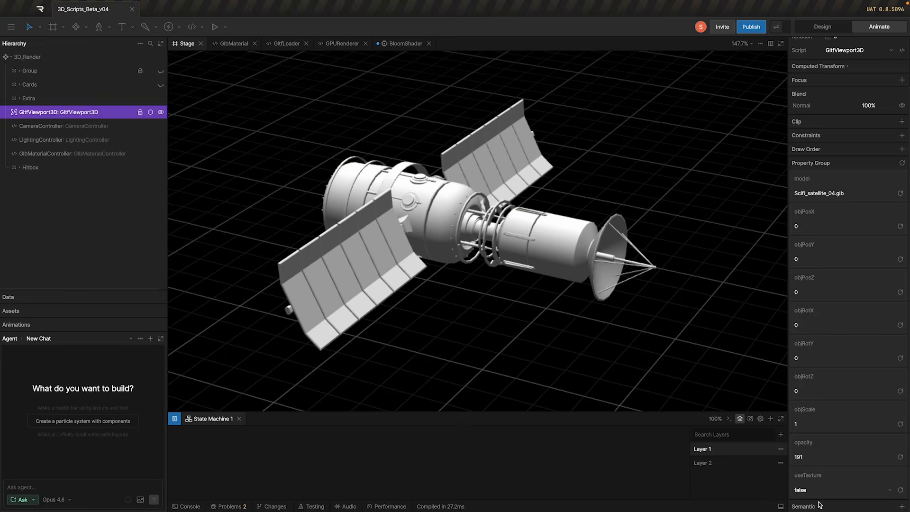
scroll(396, 239, down, 5)
drag(494, 239, 465, 215)
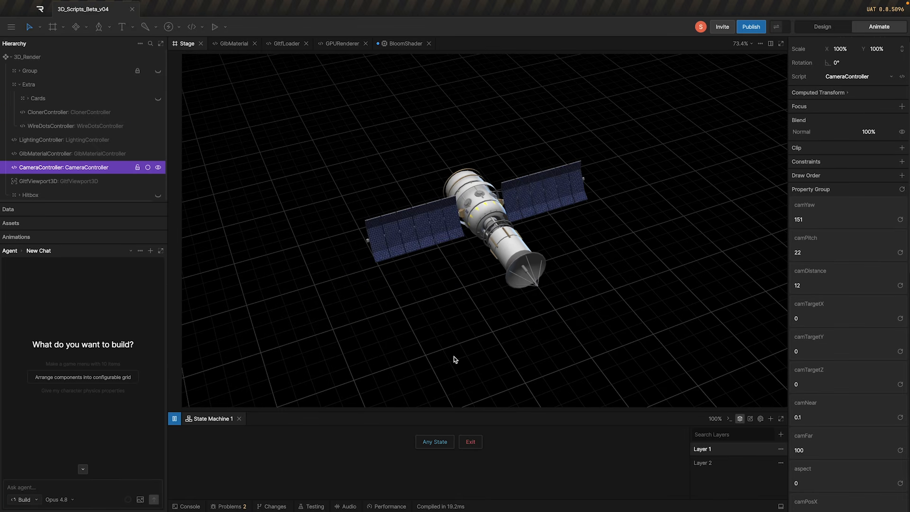
Set the CameraController's camYaw to 162, camPitch to -10 and camDistance to 7
drag(453, 359, 567, 207)
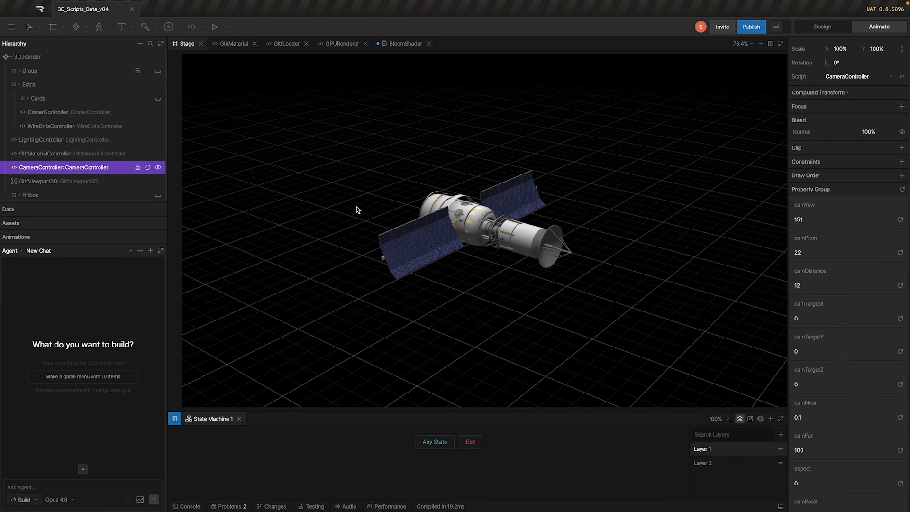
drag(493, 232, 543, 319)
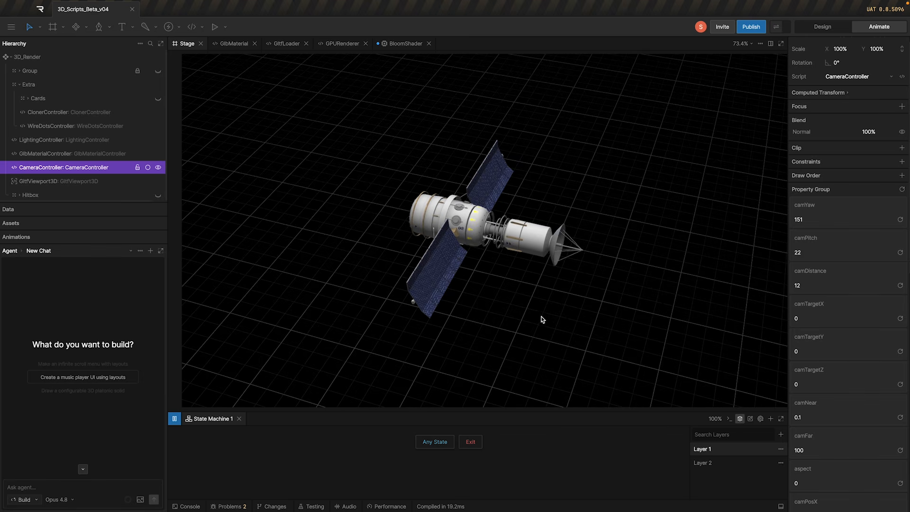
drag(598, 300, 556, 314)
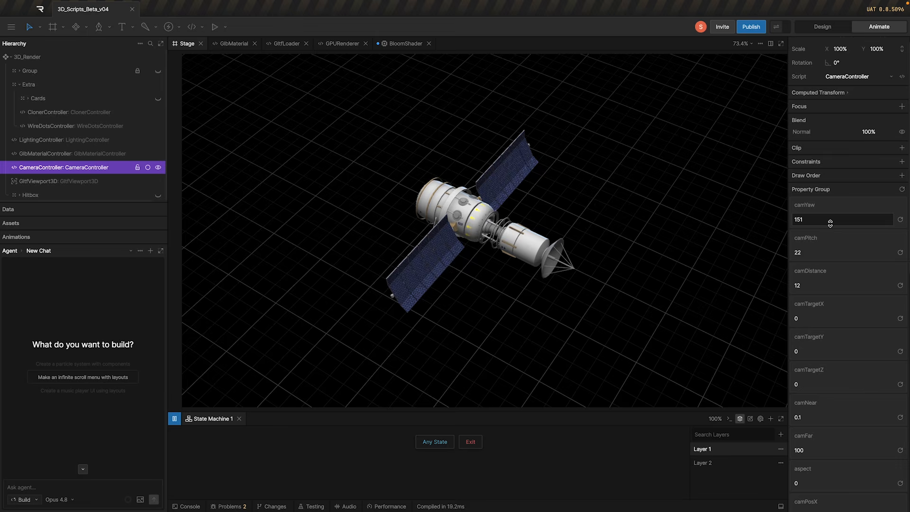
drag(832, 222, 833, 217)
drag(833, 252, 844, 291)
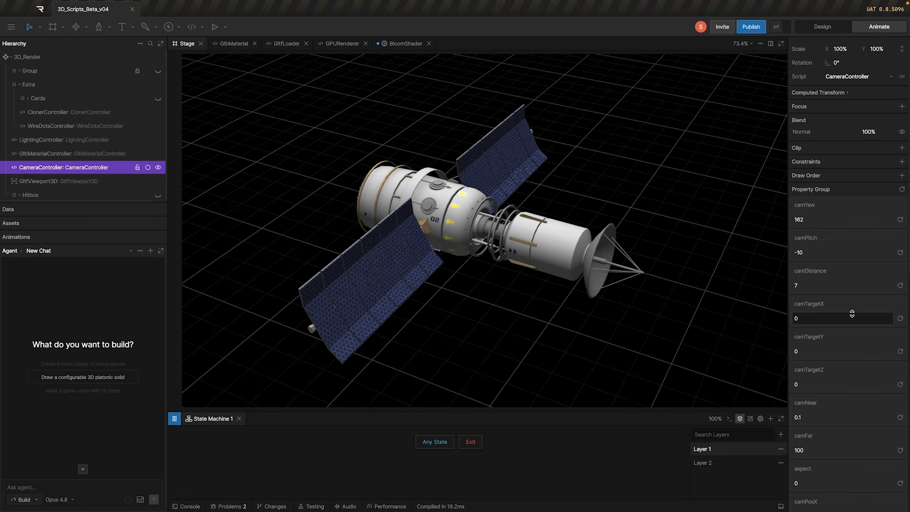
Try shifting the camera's target point with a camTargetX of 4 and a different camTargetY
drag(852, 314, 852, 309)
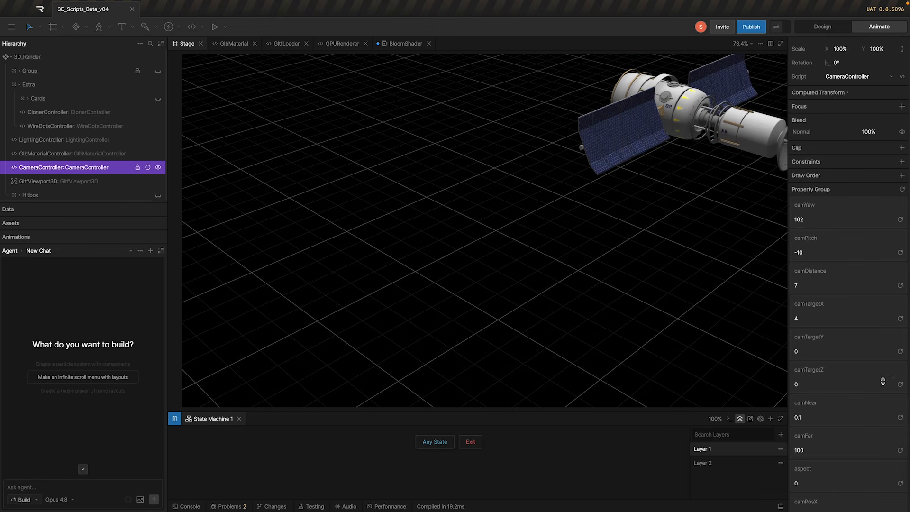
drag(851, 347, 850, 344)
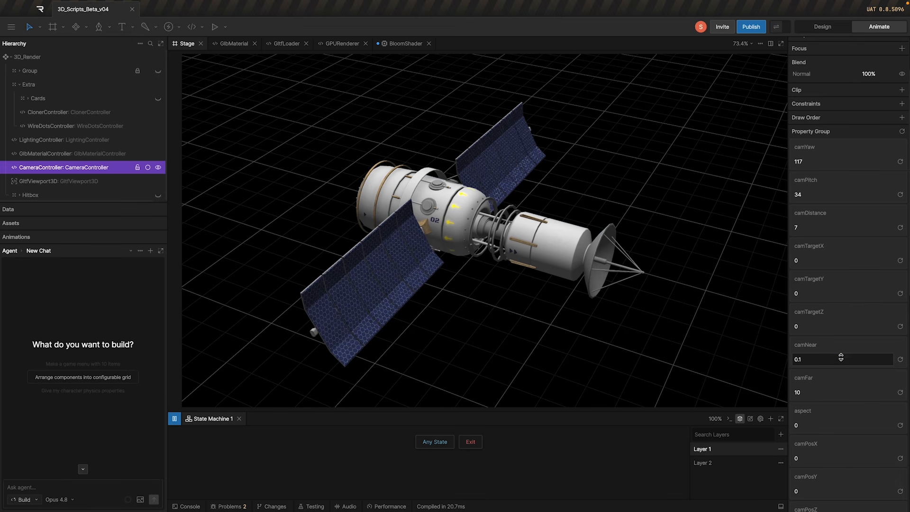
Set the camera's clipping range to a camNear of 4.5 and a camFar of 9.8
mouse_move(840, 359)
mouse_down()
mouse_move(838, 323)
mouse_move(840, 343)
mouse_up()
mouse_move(839, 393)
mouse_down()
mouse_move(841, 411)
mouse_move(841, 399)
mouse_up()
click(841, 395)
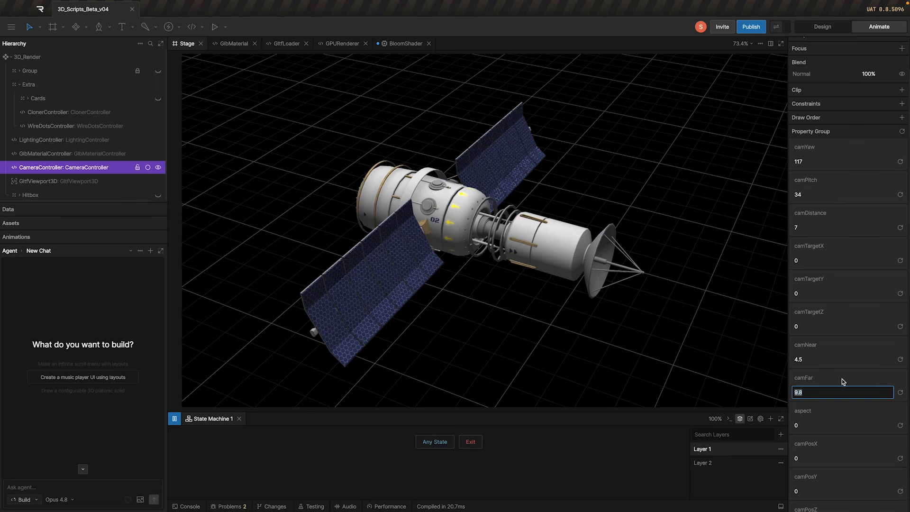
Try a camera aspect of -27 and reset the aspect property to its default
scroll(842, 381, down, 3)
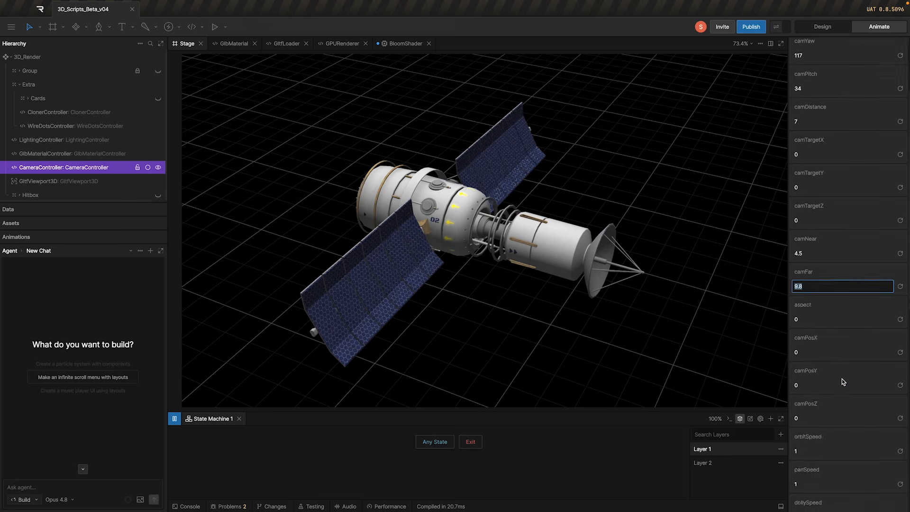
click(832, 317)
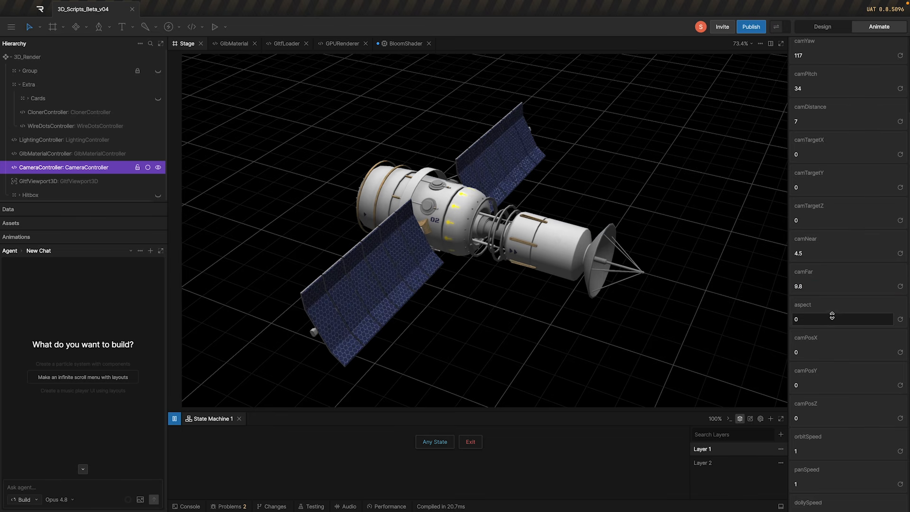
drag(831, 316, 832, 318)
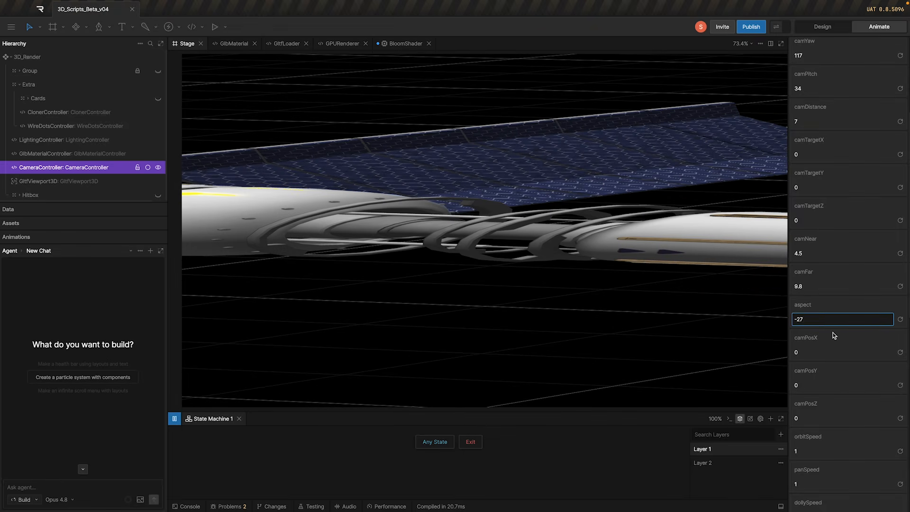
click(901, 318)
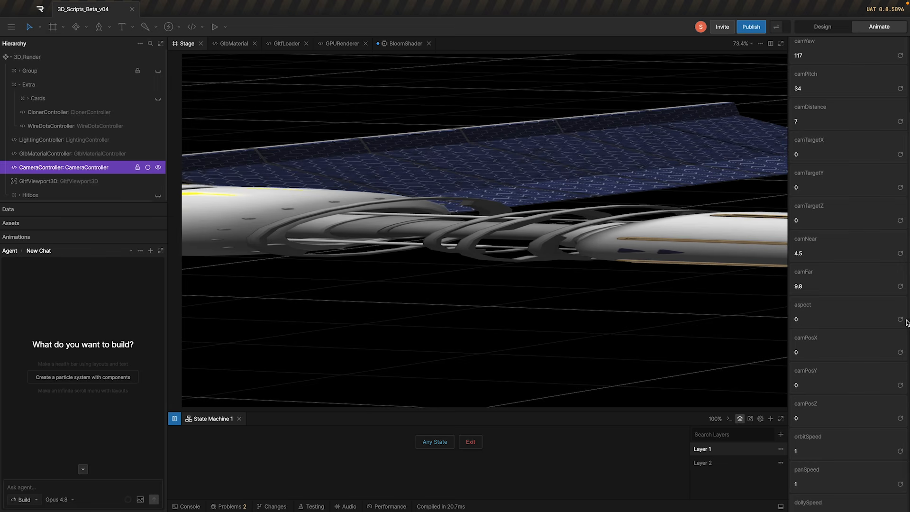
click(826, 318)
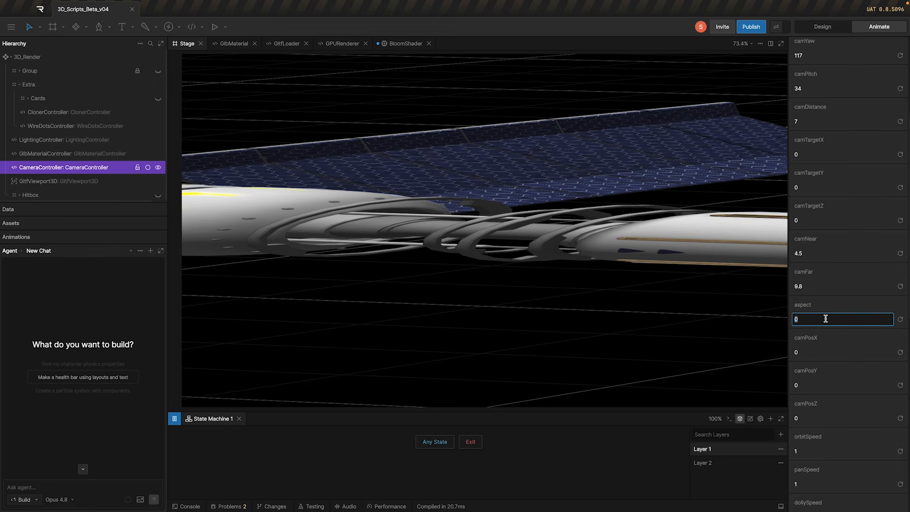
click(900, 319)
Stop and restart the playback of State Machine 1
scroll(900, 321, down, 2)
scroll(853, 277, up, 1)
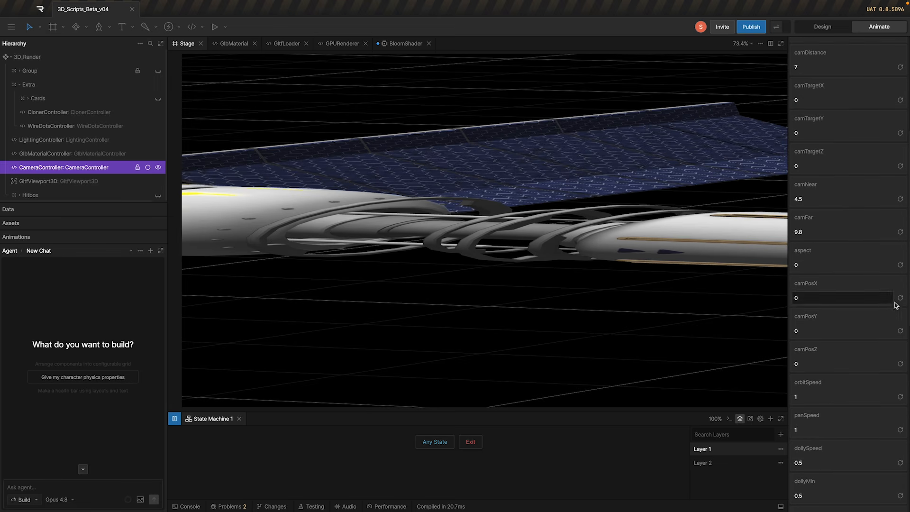
click(173, 419)
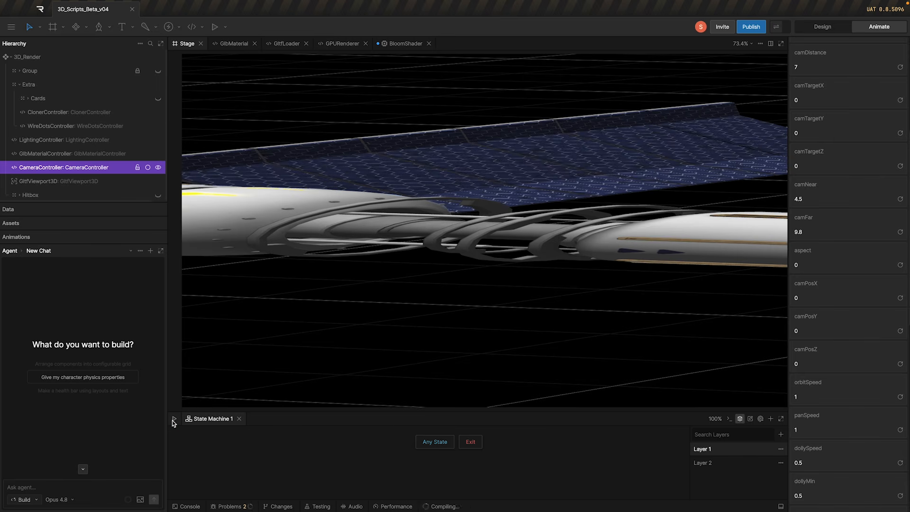
click(174, 420)
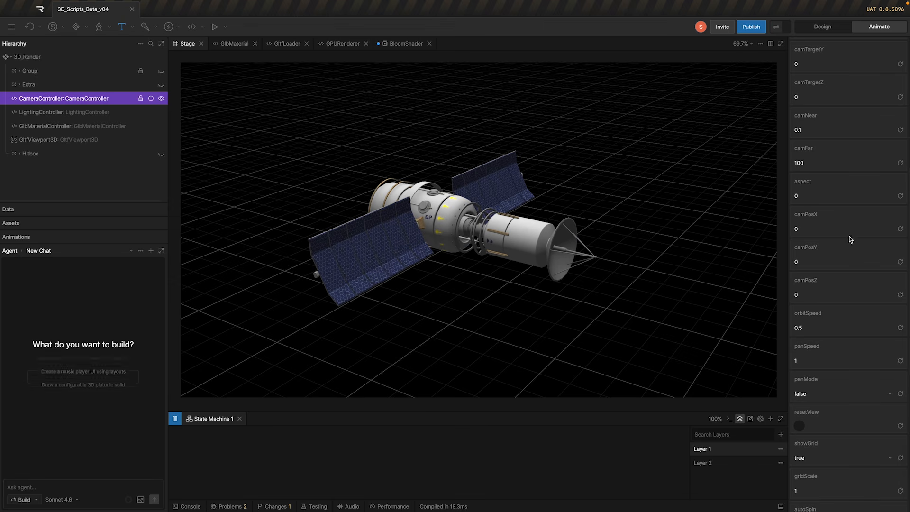
Try a manual camera position with camPosX 3, camPosY 3 and camPosZ 9
drag(852, 229, 851, 225)
drag(838, 265, 843, 290)
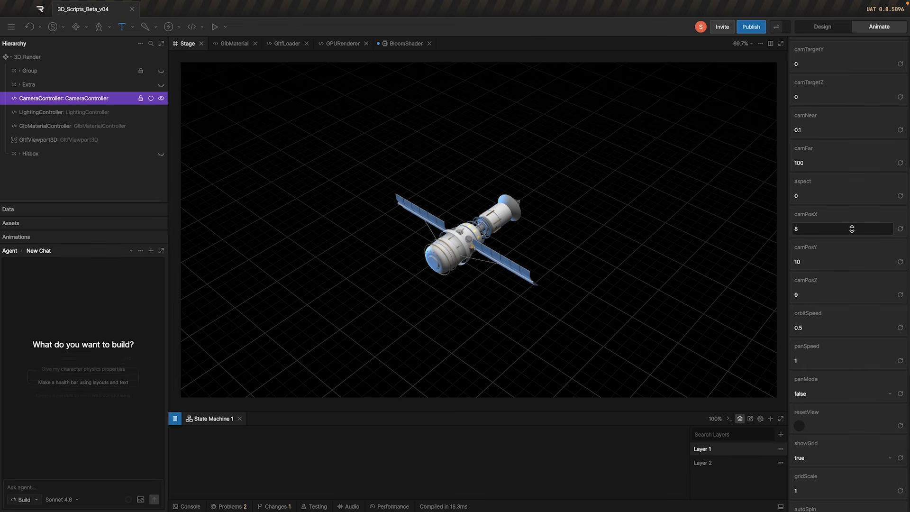
drag(855, 227, 852, 275)
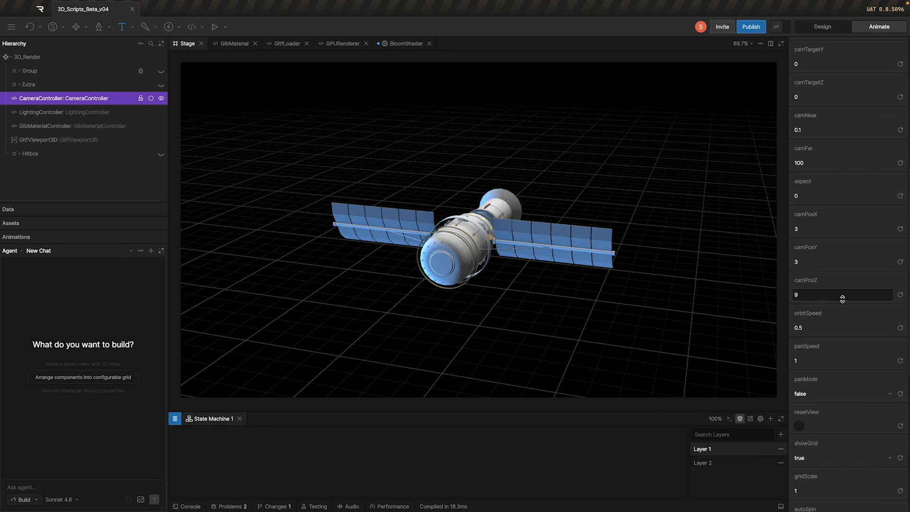
Step camPosZ down and up through values such as 8 and 11 to move the camera nearer and farther
click(842, 298)
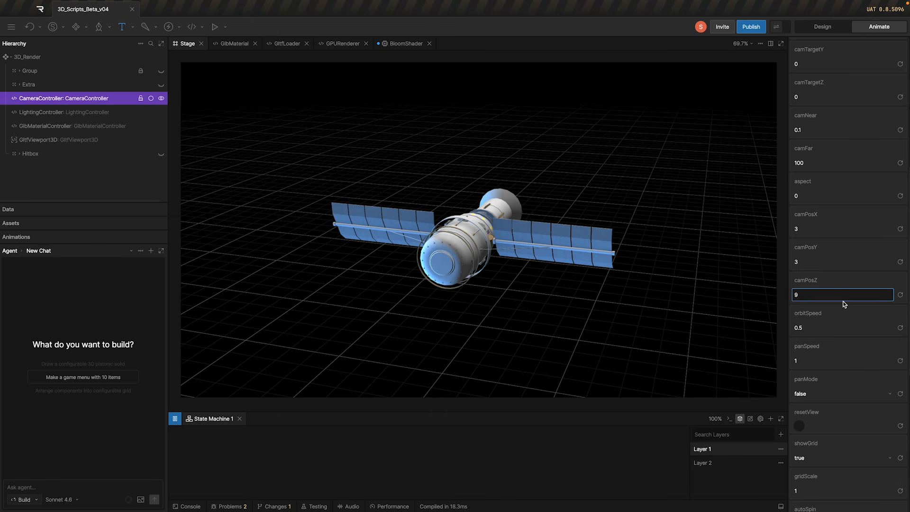
key(Down)
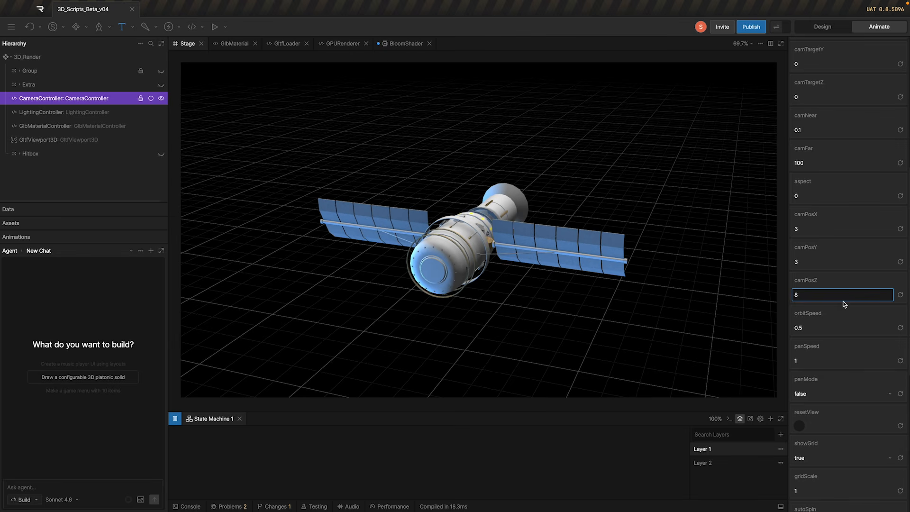
key(Up)
key(Up)
key(Up)
key(Up)
key(Up)
key(Up)
key(Up)
key(Down)
key(Down)
key(Down)
key(Down)
key(Down)
key(Down)
key(Down)
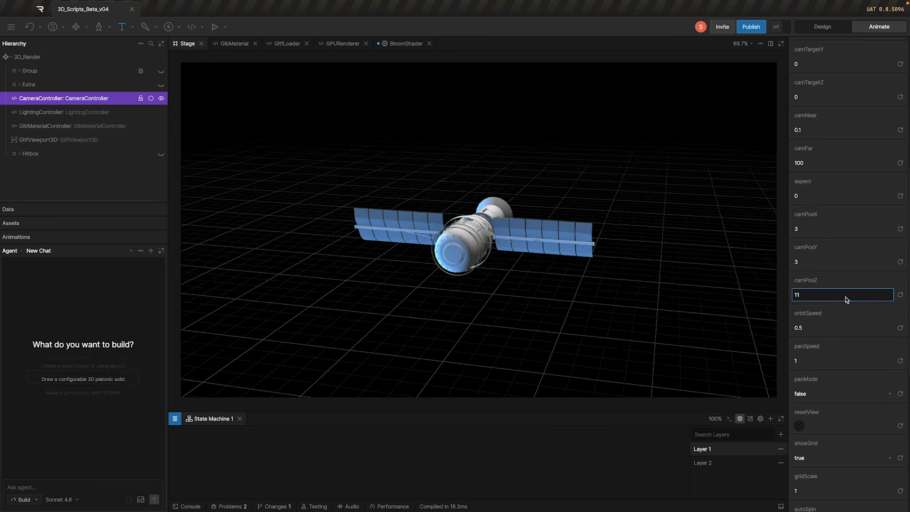
key(Down)
key(Down)
key(Down)
key(Down)
key(Down)
key(Up)
key(Up)
key(Up)
key(Up)
key(Up)
click(841, 259)
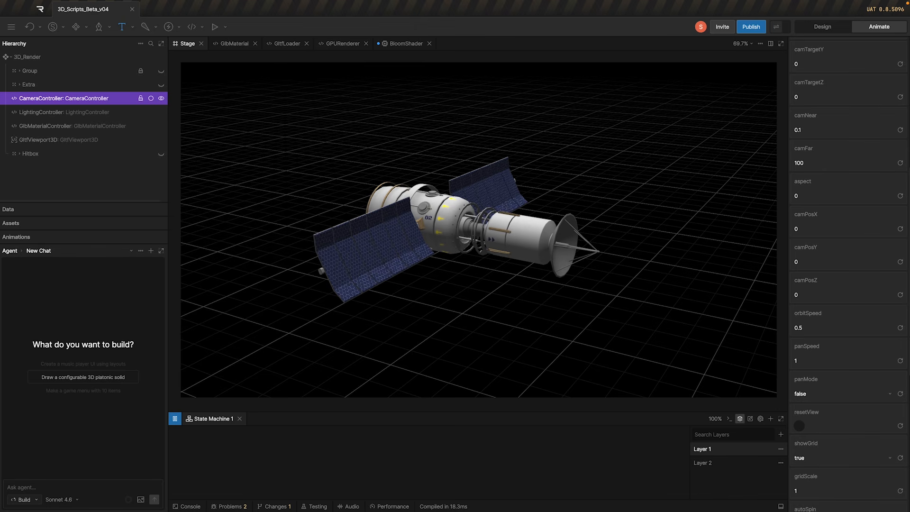
Orbit the camera around the satellite in the running preview
drag(462, 320, 357, 341)
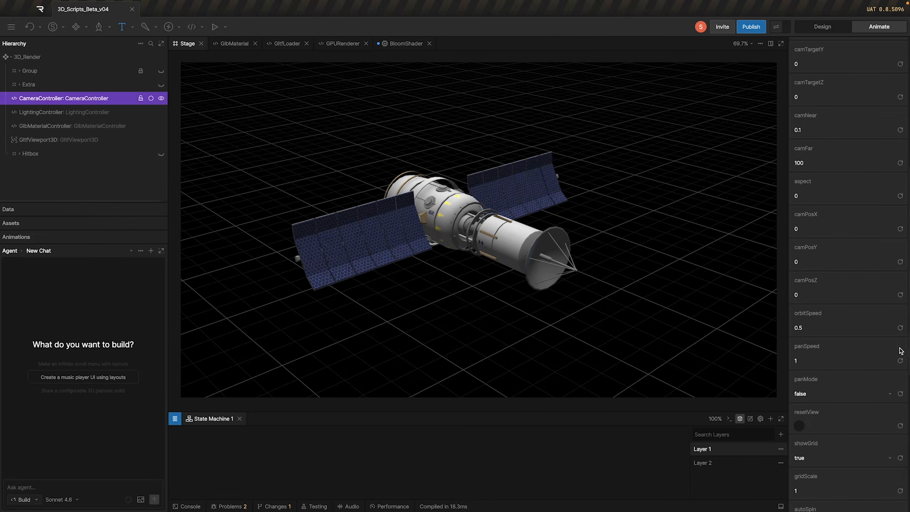
Try a higher orbitSpeed and a lower one of 0.2, orbiting the satellite at each speed
click(859, 327)
text(15)
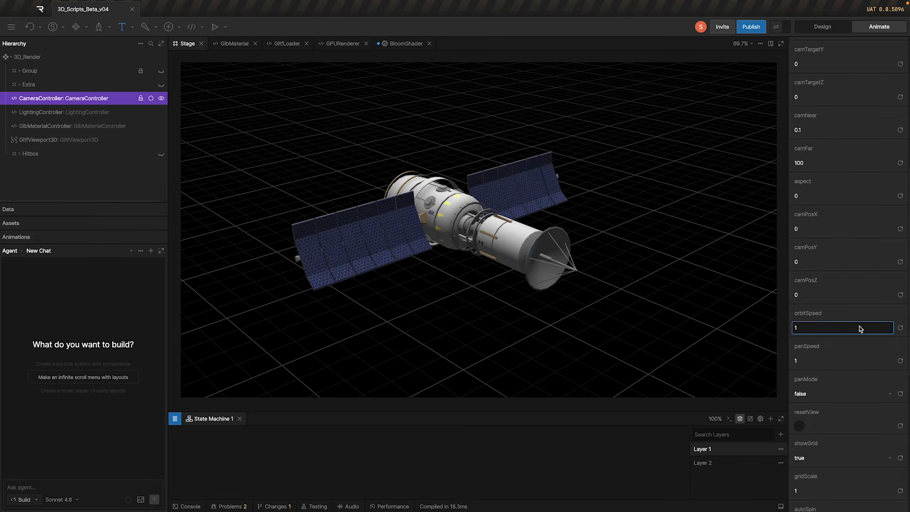
key(Return)
drag(276, 279, 325, 281)
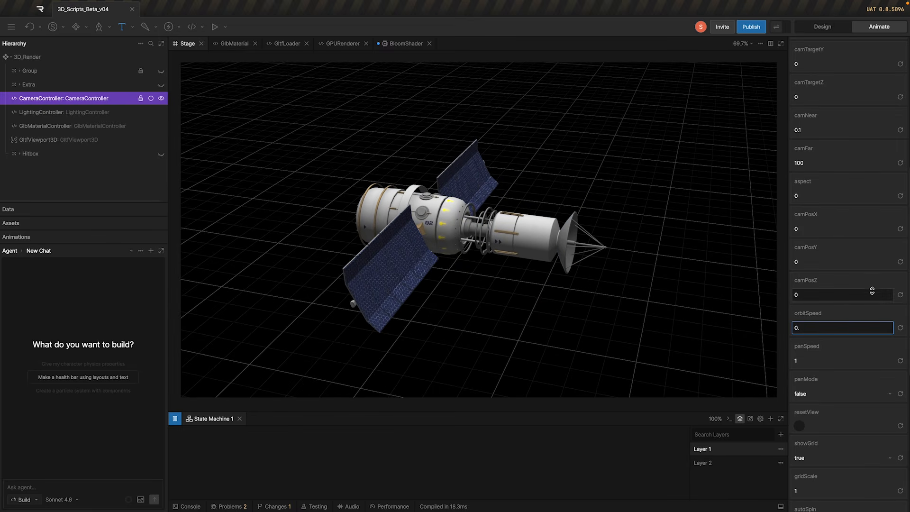
key(Return)
drag(340, 253, 443, 333)
drag(413, 294, 493, 272)
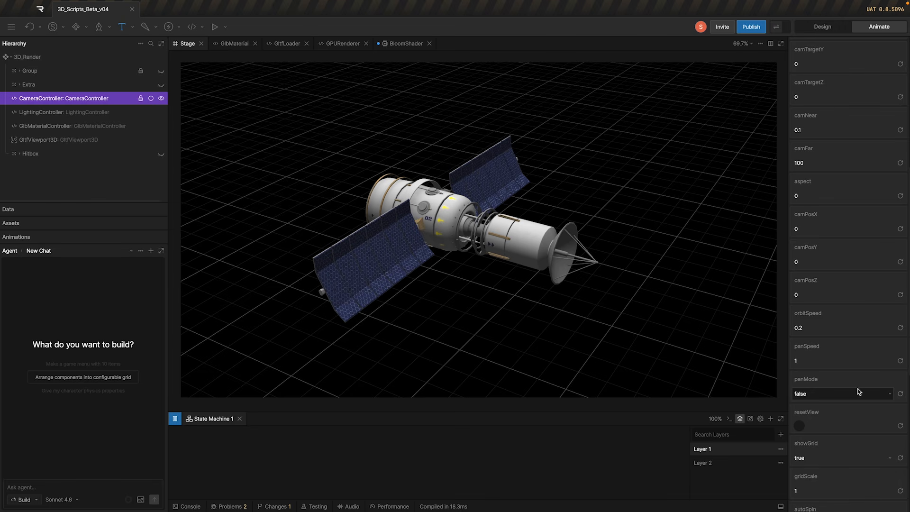
Try panning the satellite with panMode set to true and panSpeed at 97, and return panMode to false
click(860, 392)
click(849, 394)
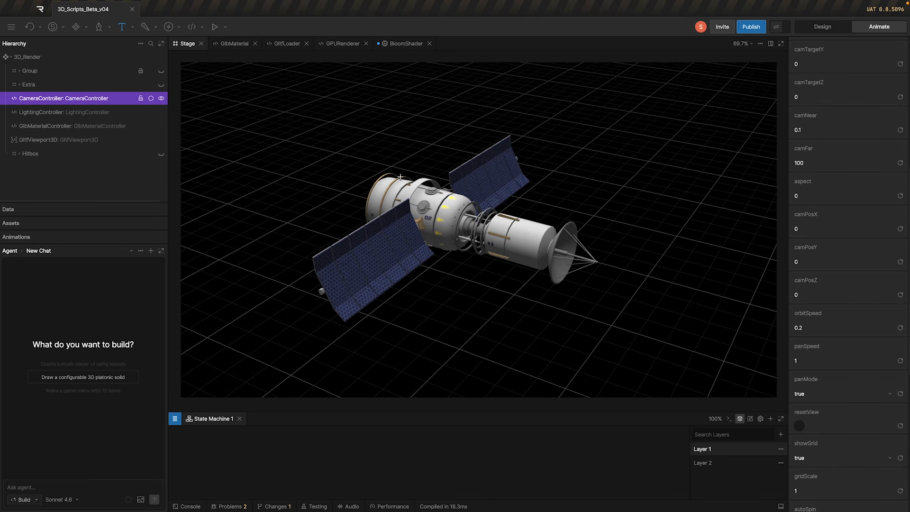
click(796, 359)
text(3)
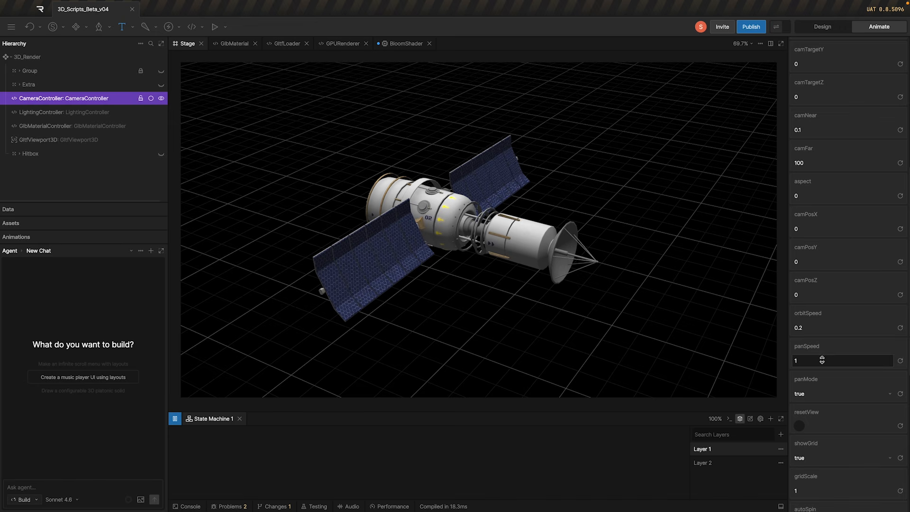
drag(833, 324, 831, 316)
drag(447, 316, 595, 65)
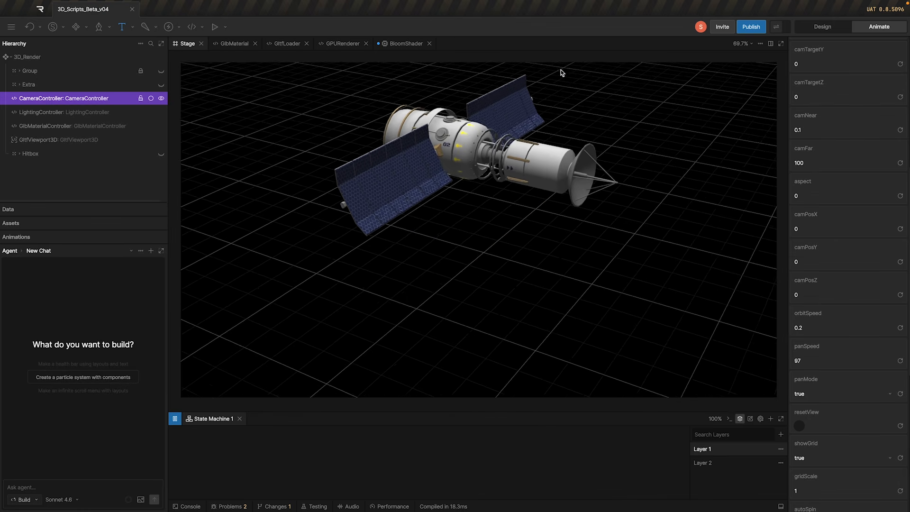
click(833, 399)
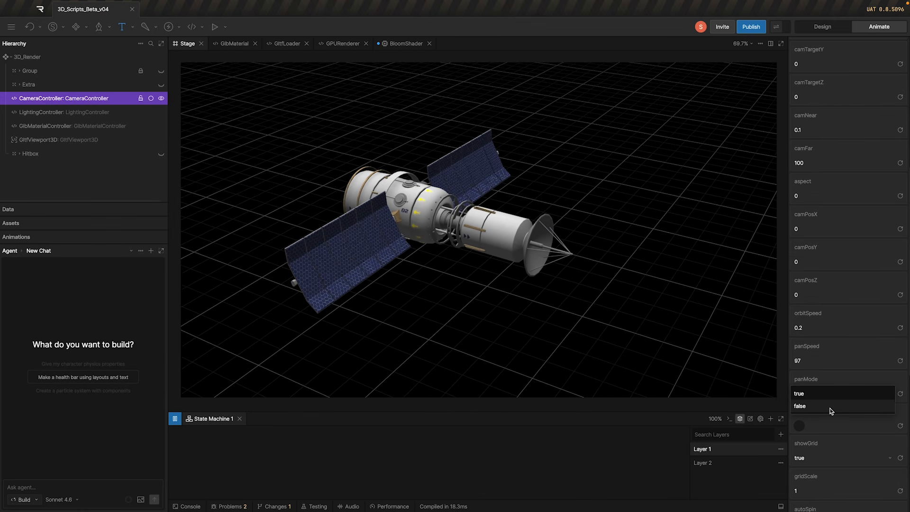
click(831, 406)
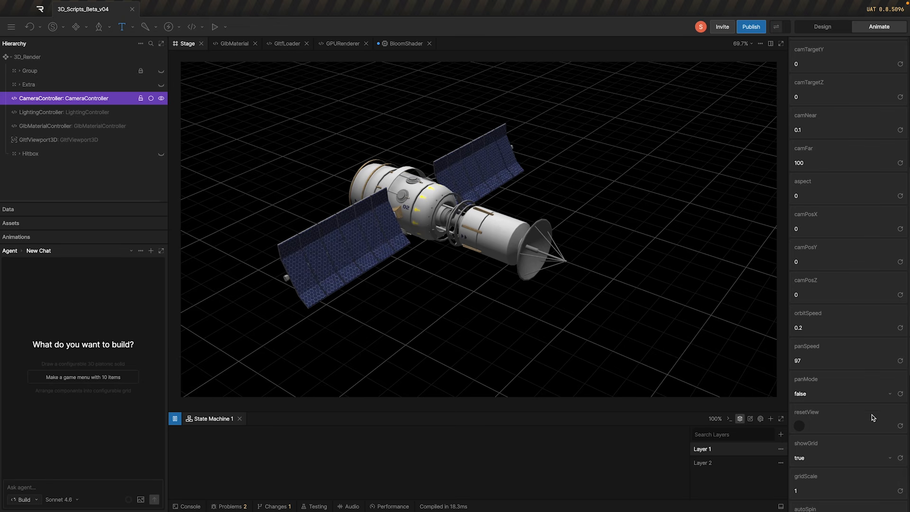
Fire the CameraController's resetView trigger to restore the default camera view
scroll(869, 386, down, 1)
scroll(823, 377, down, 1)
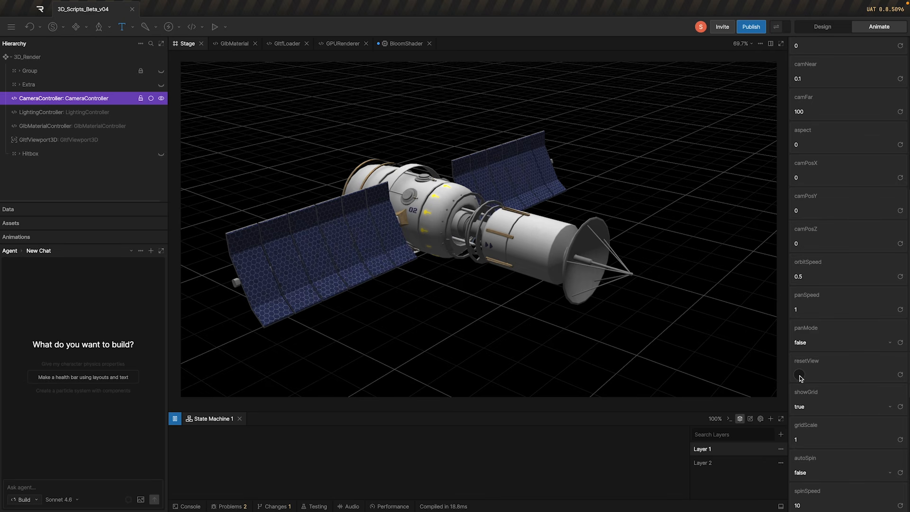
click(799, 376)
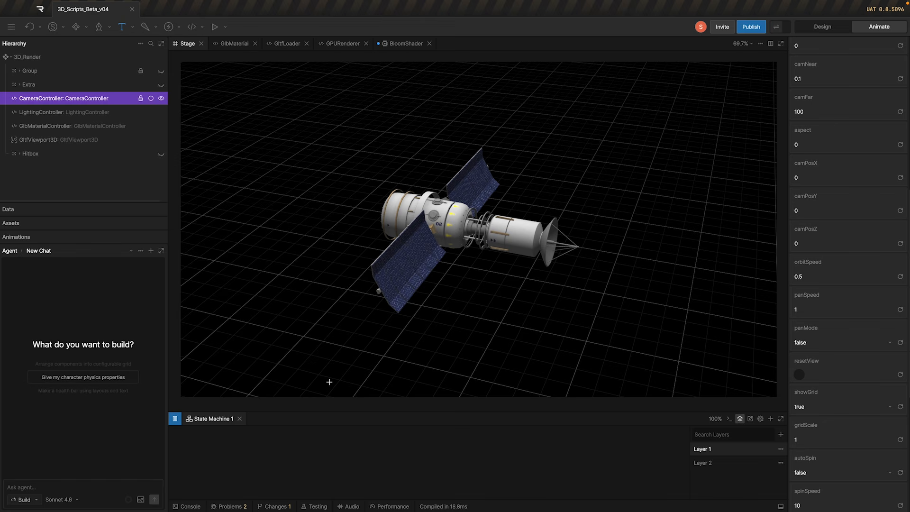
Hide the floor grid with showGrid, orbit the satellite without it, and set showGrid back to true
scroll(832, 367, down, 1)
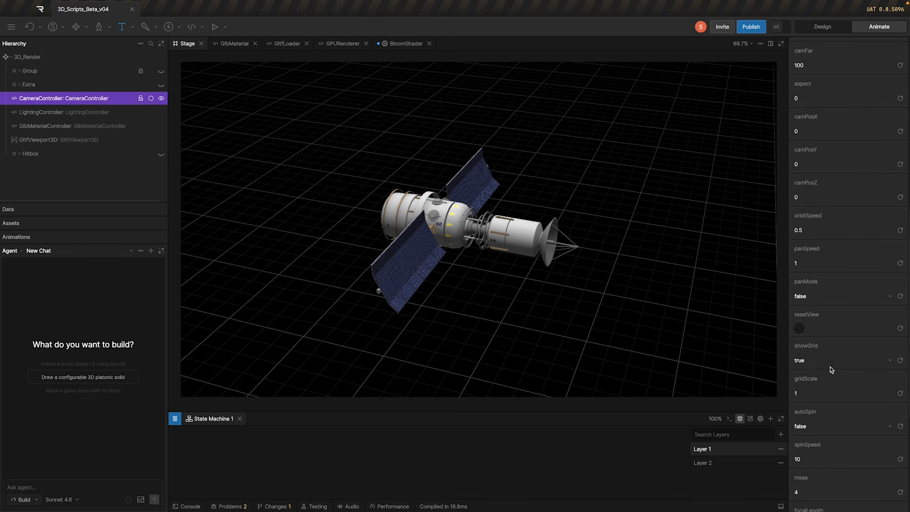
click(831, 364)
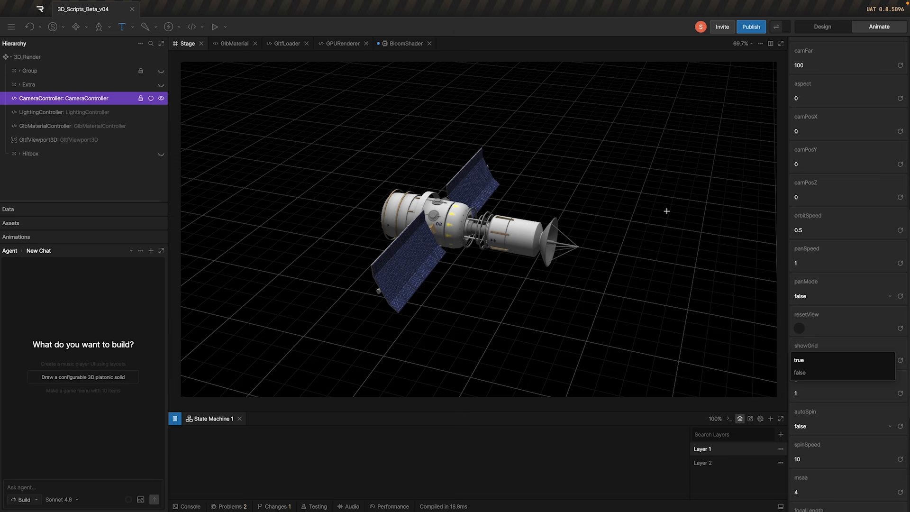
click(833, 374)
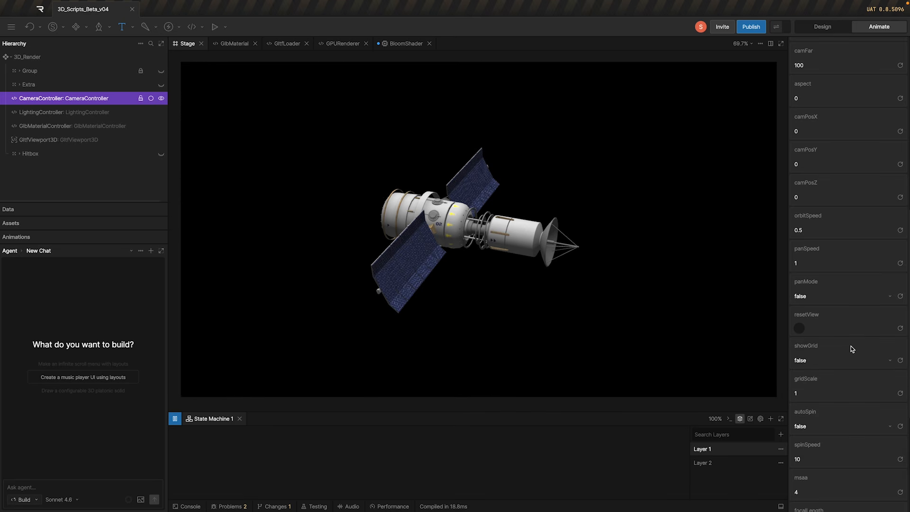
drag(408, 193, 421, 188)
drag(395, 246, 372, 247)
click(832, 363)
click(807, 361)
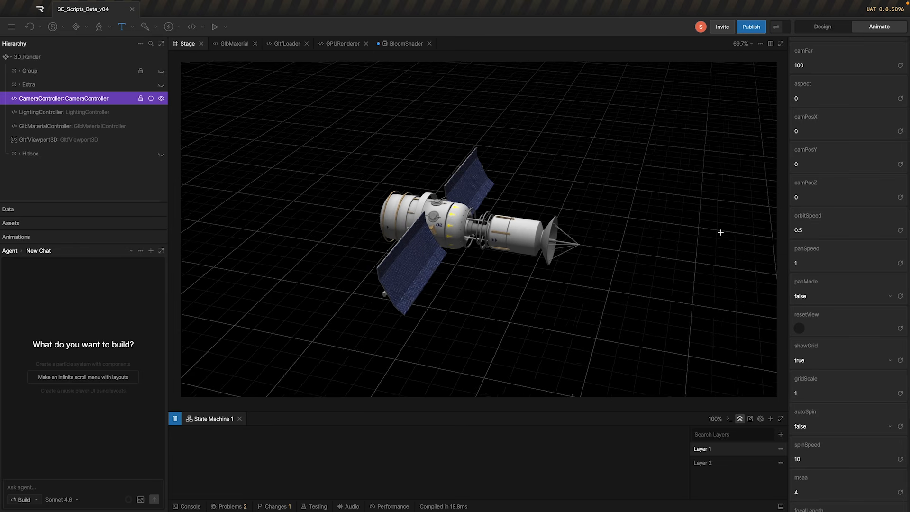
Try a gridScale of 5 and return it to 1
click(832, 393)
text(5)
key(Return)
text(1)
key(Return)
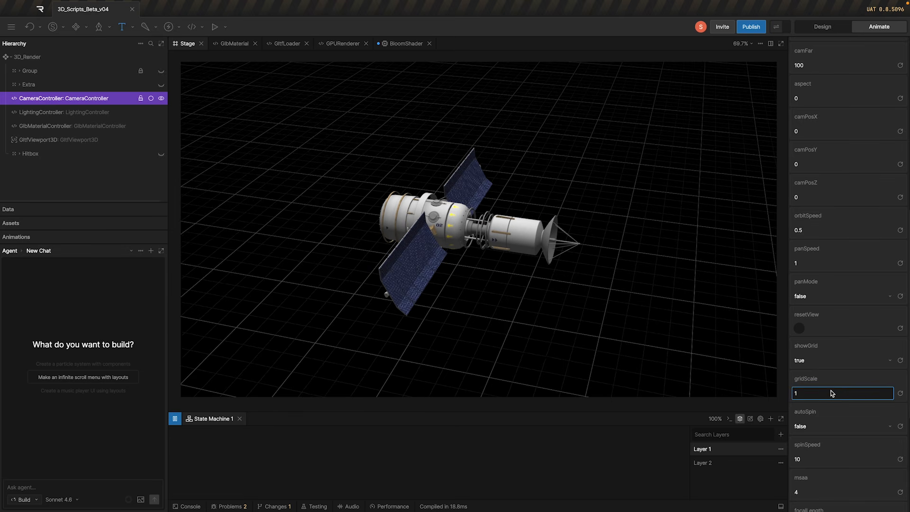
Try spinning the satellite automatically with autoSpin set to true and a changed spinSpeed
scroll(830, 393, down, 3)
click(821, 293)
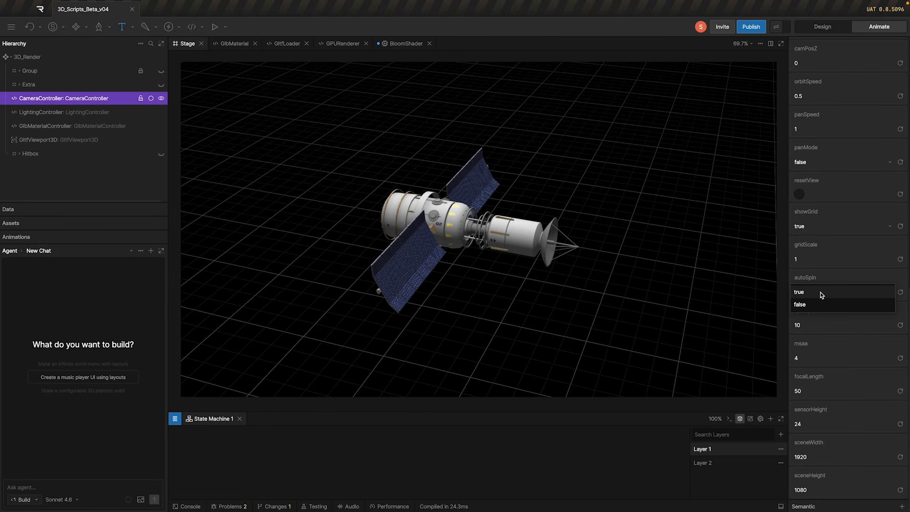
click(831, 293)
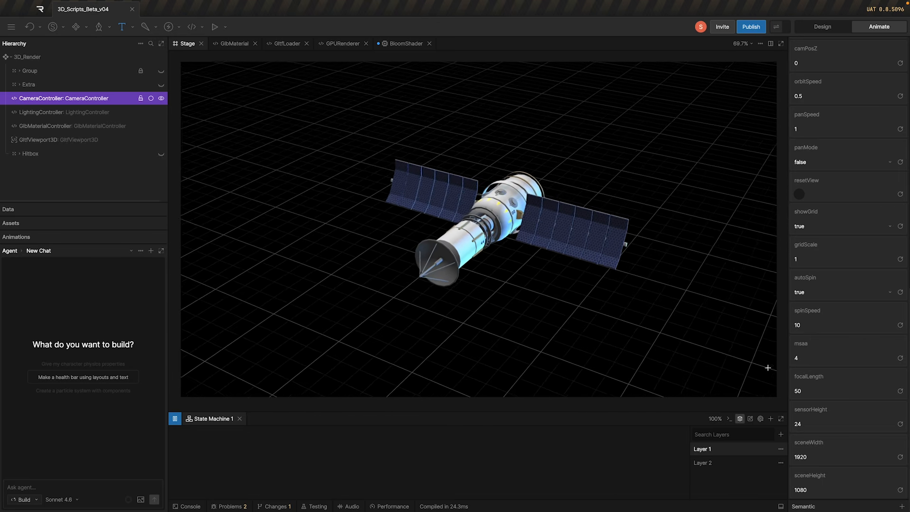
drag(822, 320, 824, 297)
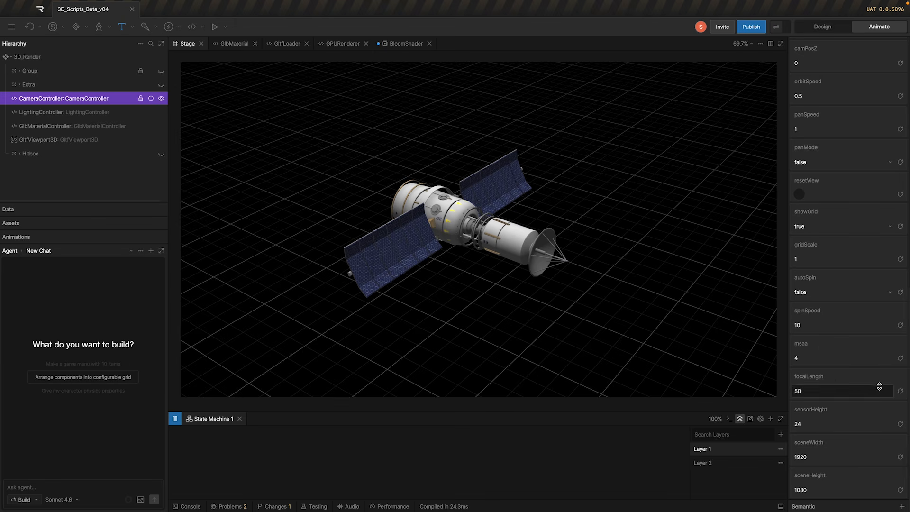
Raise the camera's focalLength to 108 to bring the satellite closer
click(849, 356)
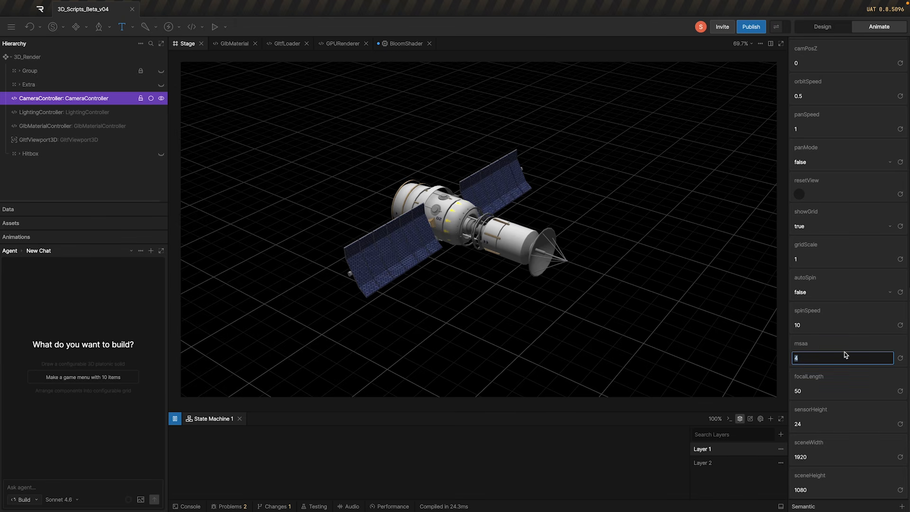
key(Tab)
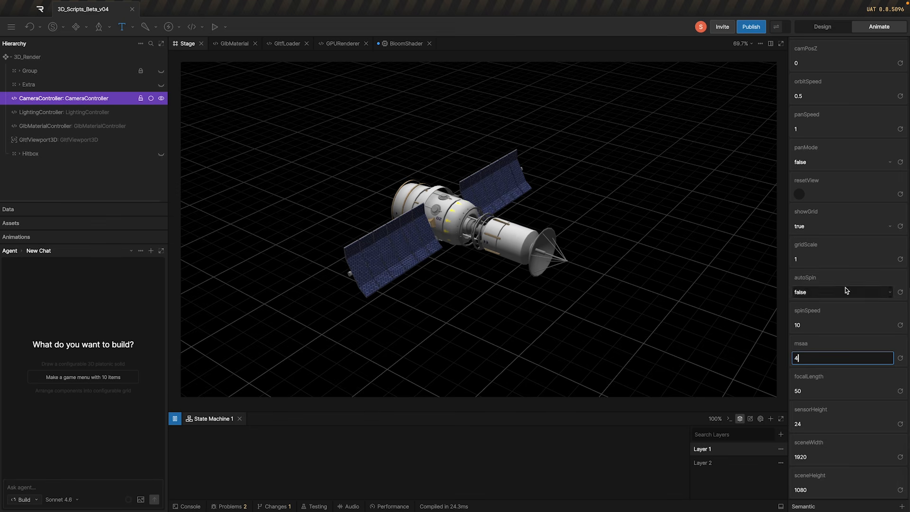
text(92)
drag(835, 370, 836, 363)
Set msaa to 0 and orbit the satellite to examine its edges without anti-aliasing
click(817, 360)
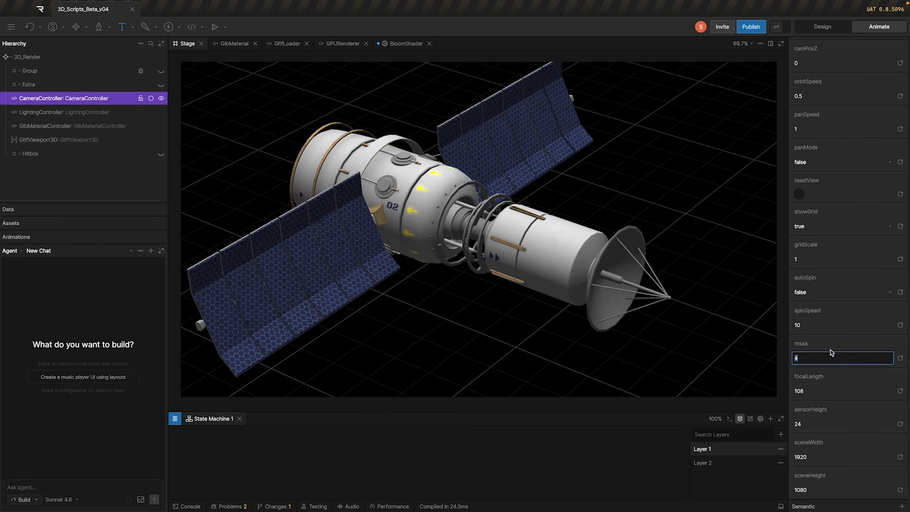
key(Return)
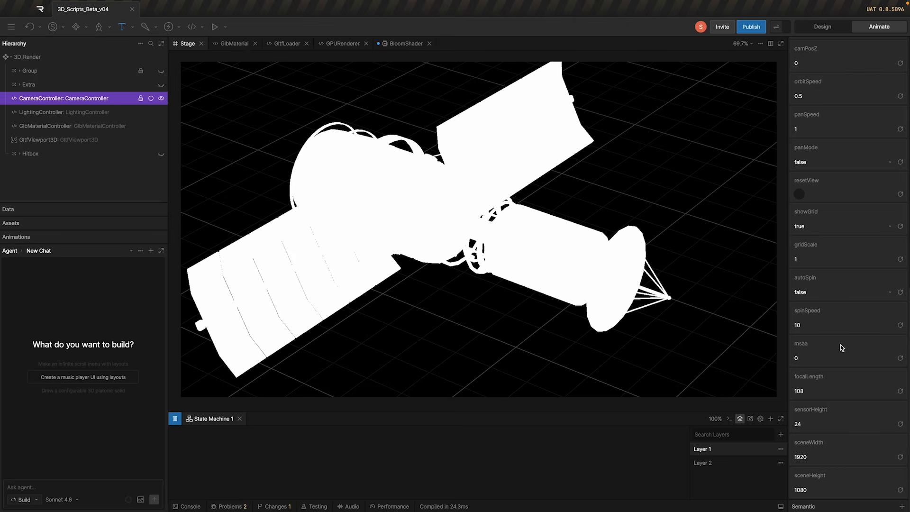
drag(380, 227, 398, 78)
drag(426, 123, 272, 182)
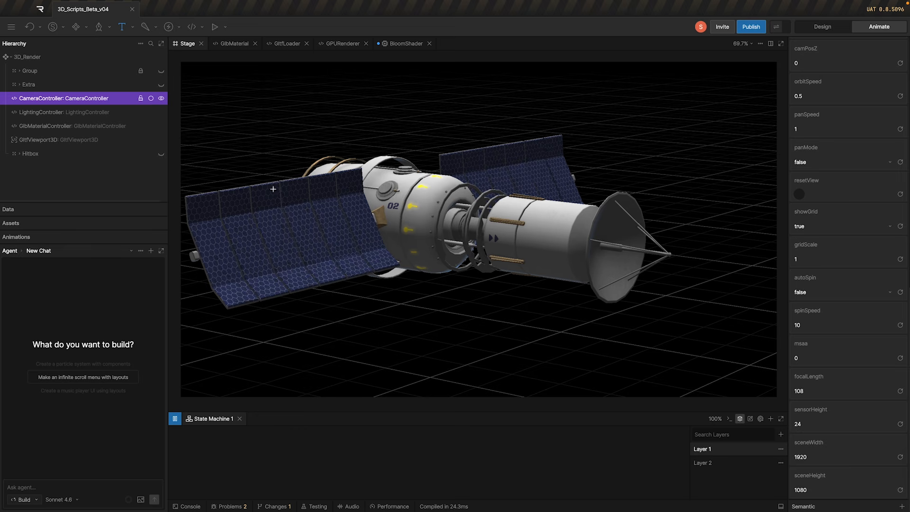
drag(461, 223, 507, 180)
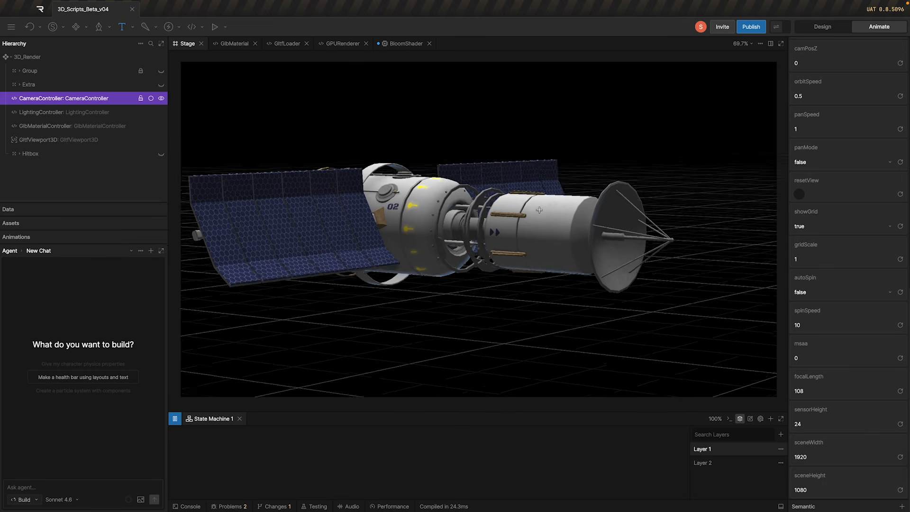
drag(535, 212, 578, 244)
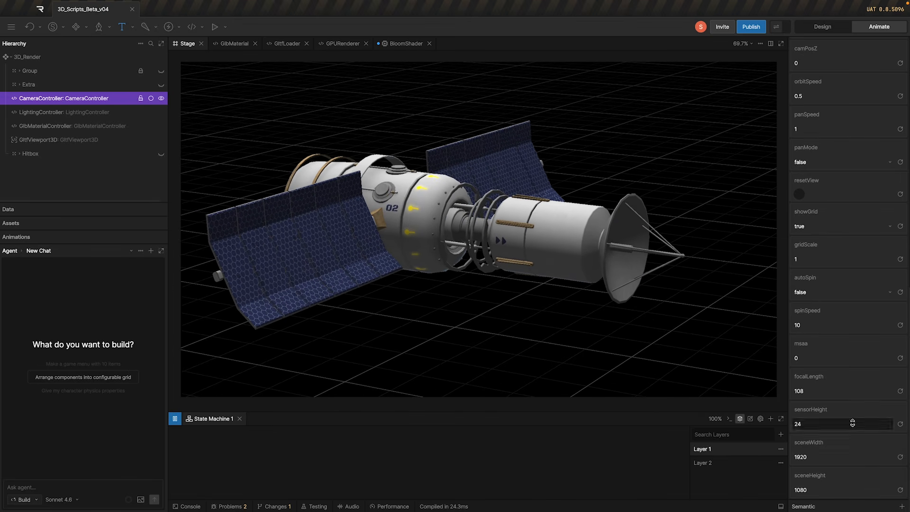
Set msaa to 6 to compare the satellite's edges
click(814, 358)
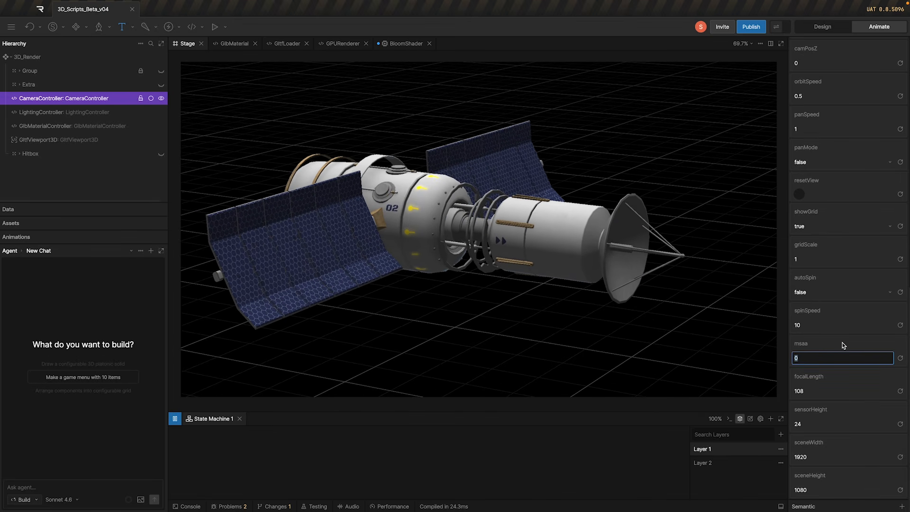
text(6)
key(Return)
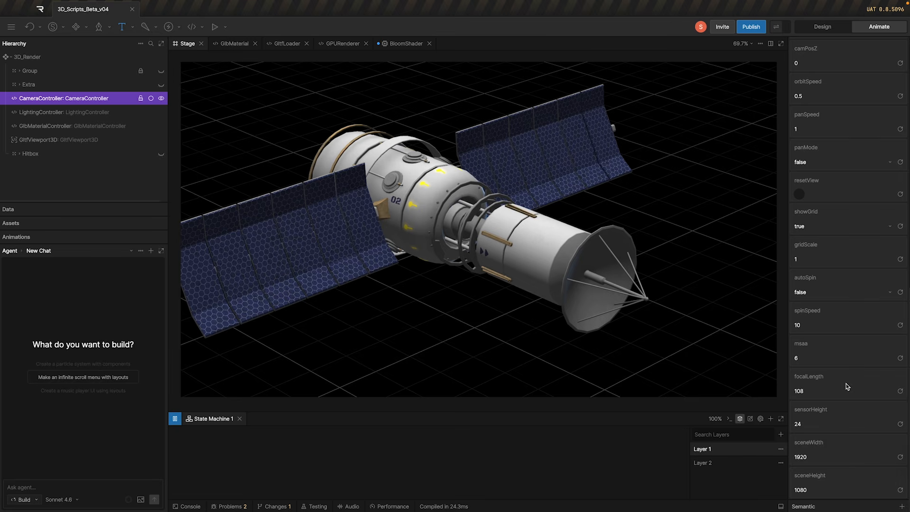
Return focalLength to 50 and try varying sensorHeight while orbiting the satellite
drag(839, 395, 837, 422)
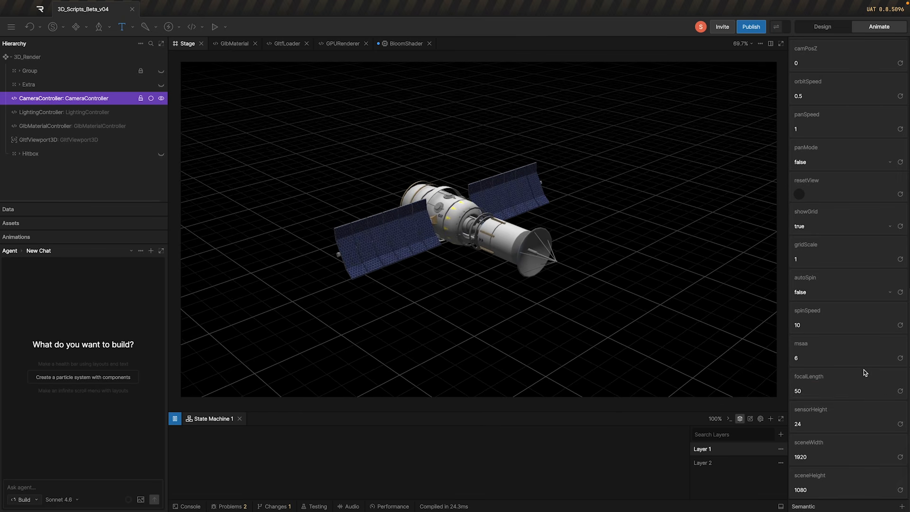
drag(861, 425, 861, 430)
drag(431, 259, 516, 313)
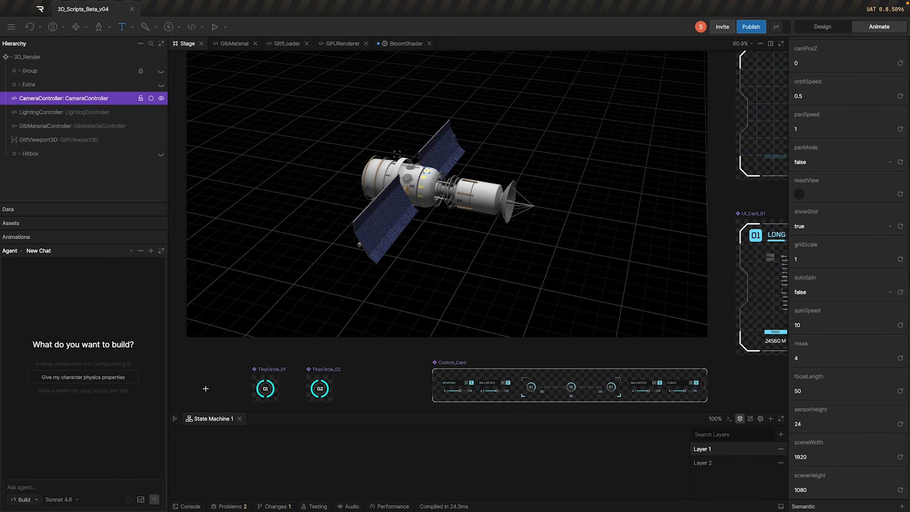
Set both sceneWidth and sceneHeight to 500 and test orbiting the satellite with State Machine 1 playing
click(844, 461)
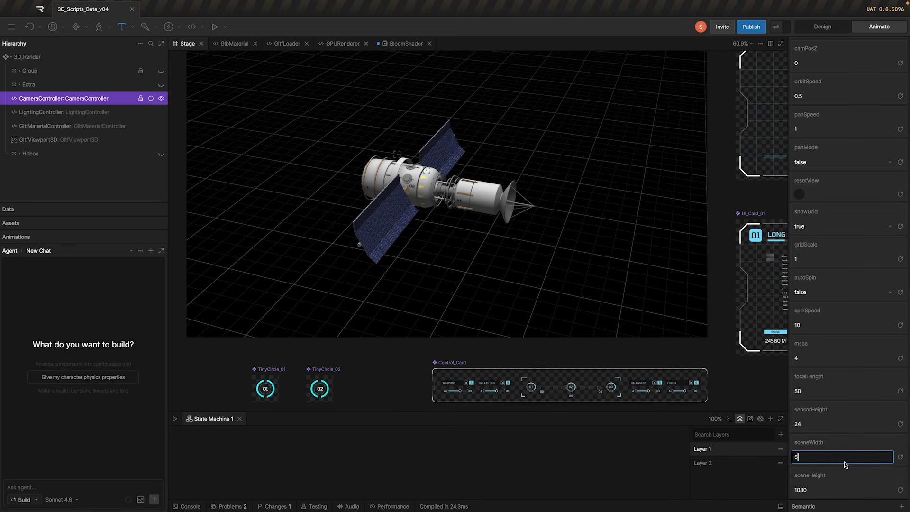
key(Return)
click(852, 453)
text(500)
key(Return)
click(824, 489)
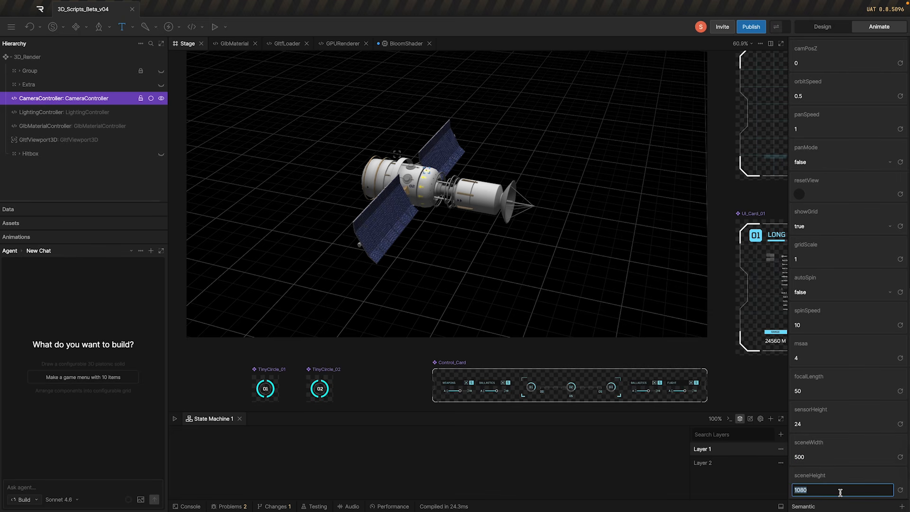
key(Return)
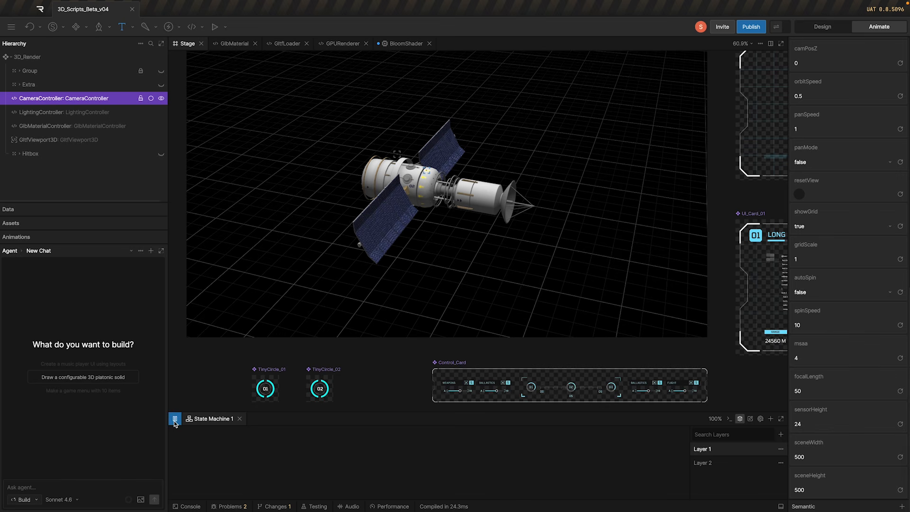
drag(221, 156, 277, 157)
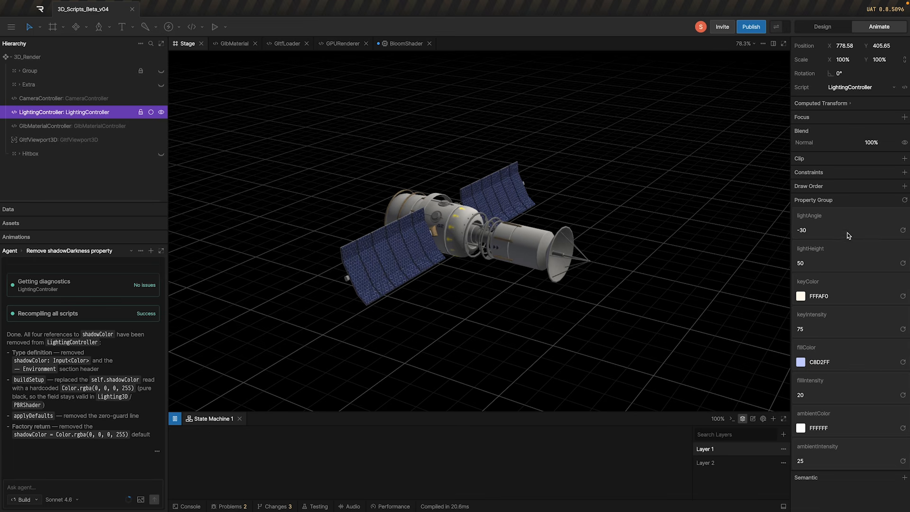
Set the LightingController's lightAngle to 30 and its lightHeight to 121
mouse_move(847, 233)
mouse_down()
mouse_move(836, 218)
mouse_move(843, 271)
mouse_move(843, 188)
mouse_move(846, 229)
mouse_up()
drag(842, 264, 839, 257)
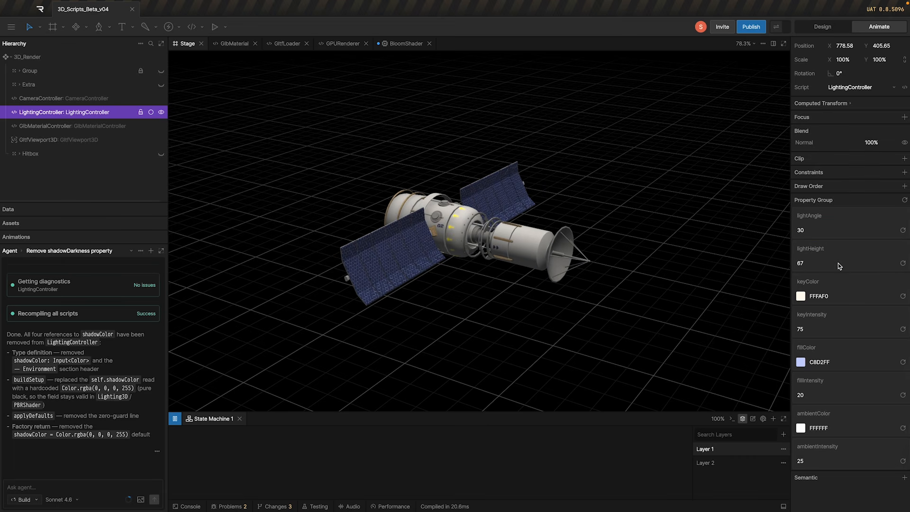
drag(838, 263, 852, 285)
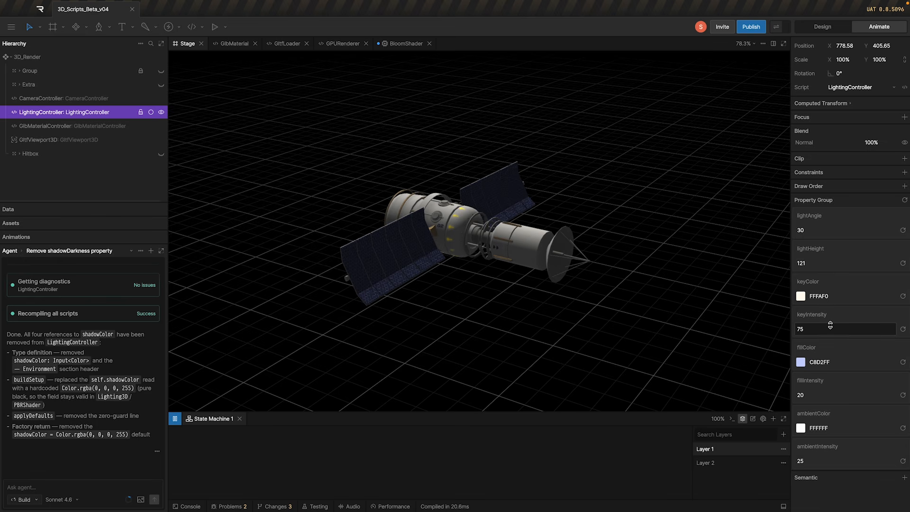
Try a keyIntensity of 124 on the LightingController, change keyColor to FFFFFF, and return keyIntensity to 75
drag(832, 324, 843, 315)
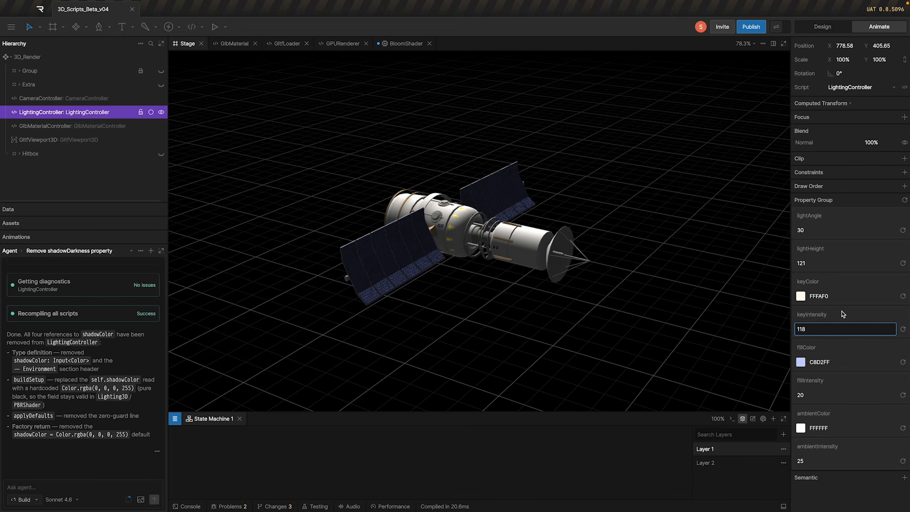
drag(843, 314, 845, 313)
click(801, 296)
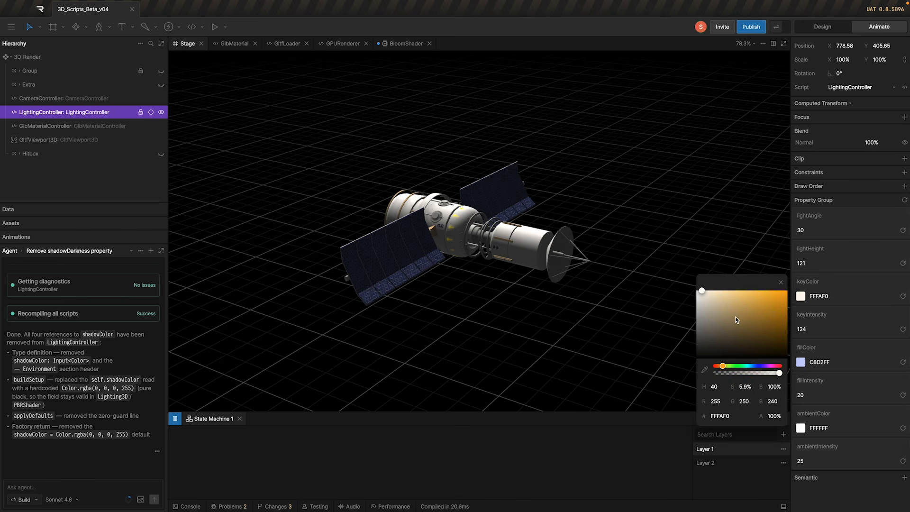
drag(736, 320, 778, 288)
drag(827, 328, 852, 376)
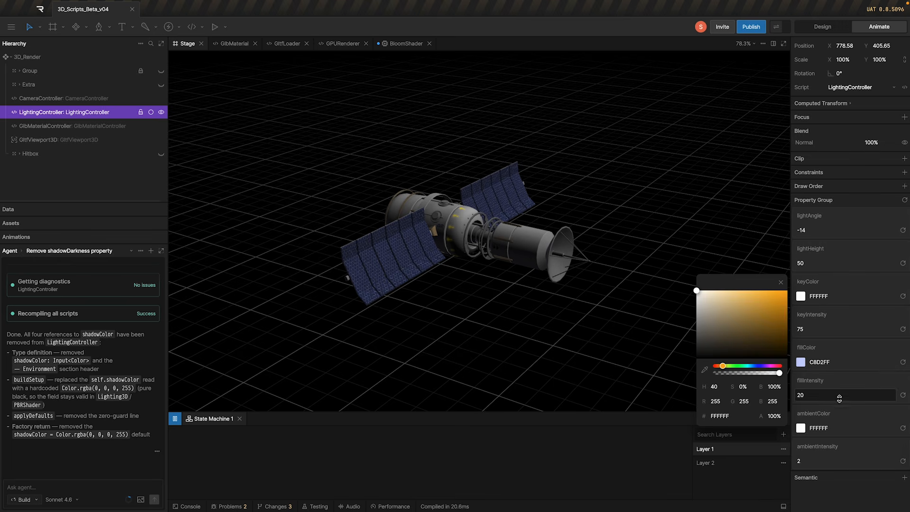
Raise the LightingController's fillIntensity to 481 and change its fillColor to light green DEFFC8
drag(841, 395, 837, 347)
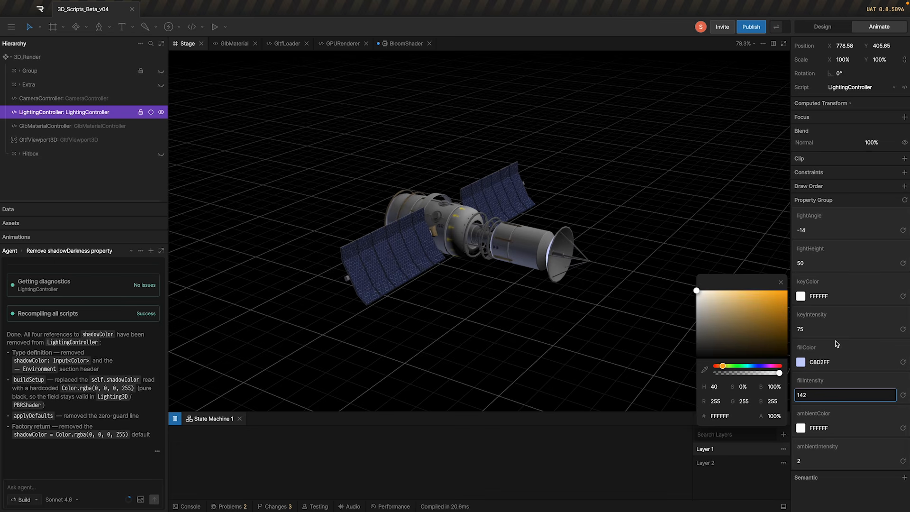
drag(837, 336, 838, 338)
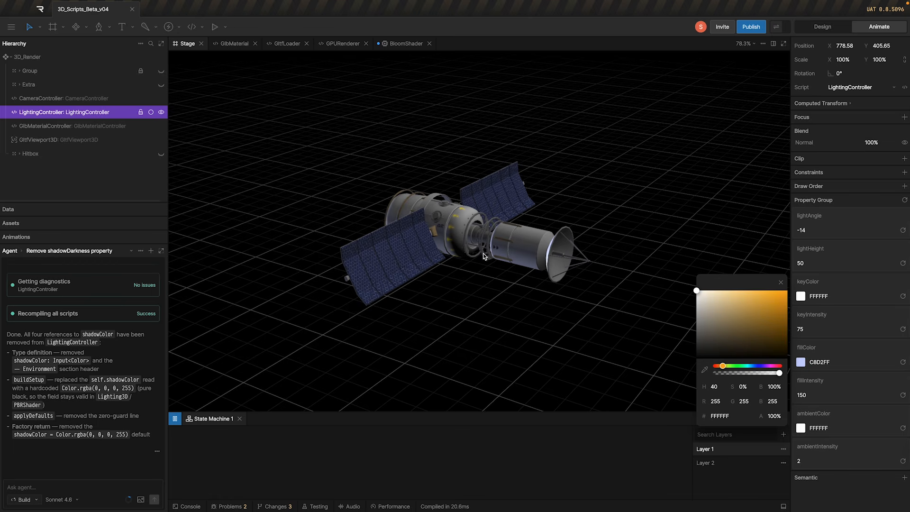
drag(825, 385, 829, 371)
click(799, 362)
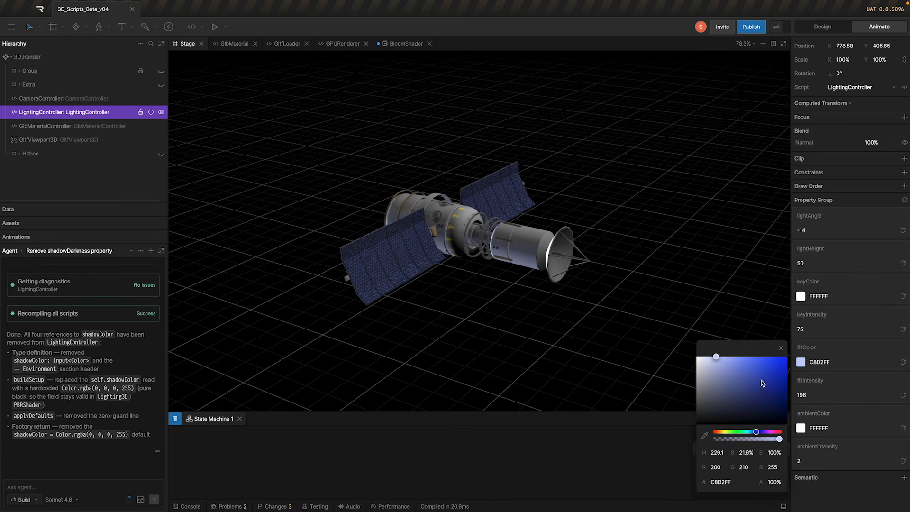
drag(759, 432, 733, 428)
drag(833, 398, 821, 265)
Set the LightingController's lightHeight to 76 and return fillIntensity to 20
click(821, 263)
text(16)
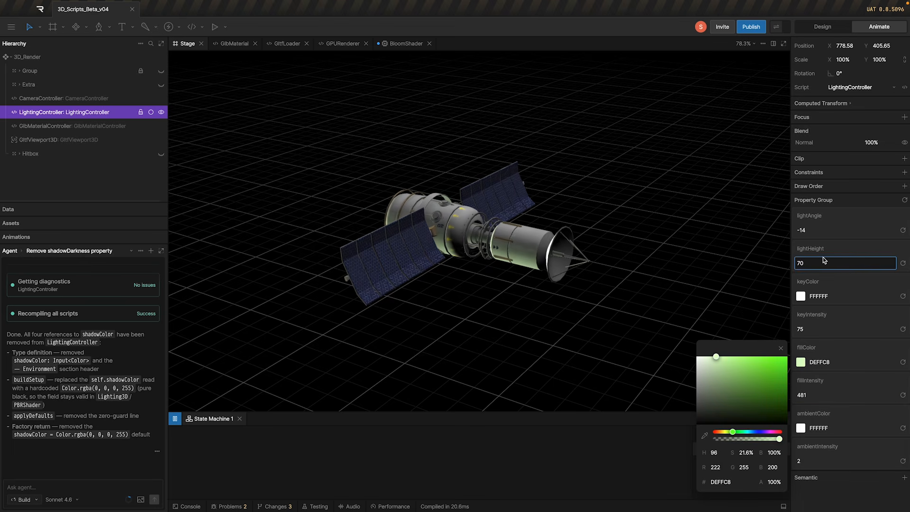
drag(825, 288, 826, 259)
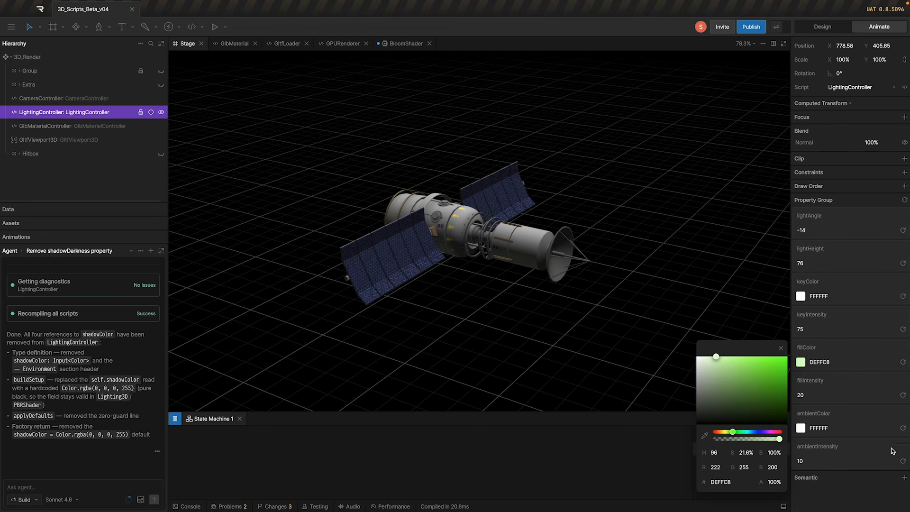
Change the ambientColor to bright blue 03C6FF and vary ambientIntensity up to 44 to tint the satellite
click(800, 428)
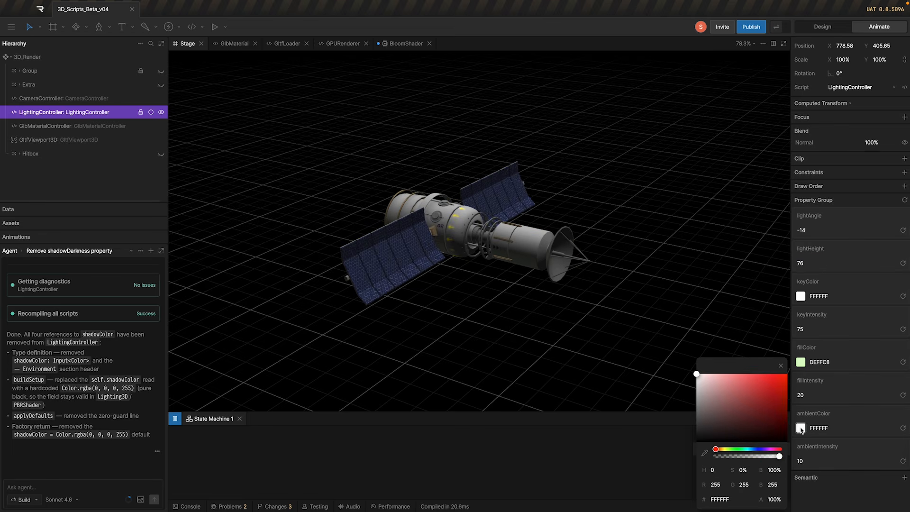
click(750, 449)
drag(774, 390, 785, 365)
drag(852, 460, 853, 450)
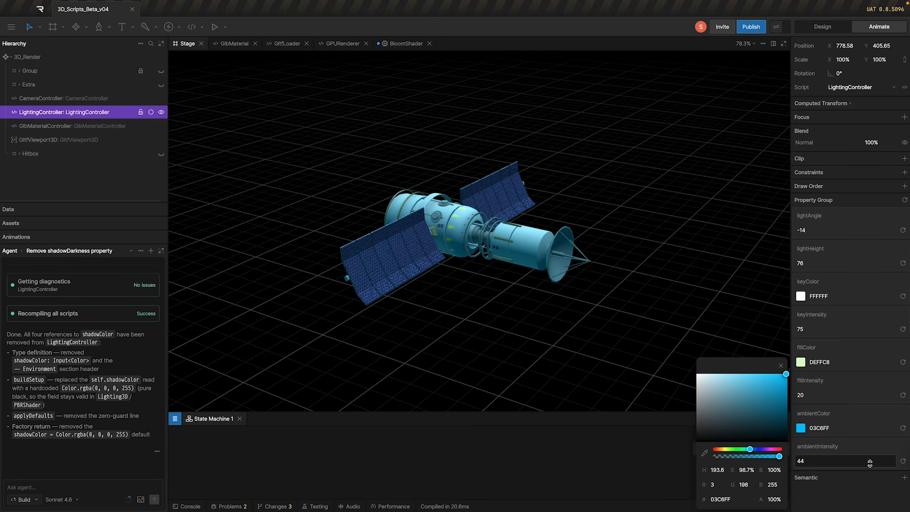
drag(843, 458, 844, 472)
drag(753, 382, 733, 365)
Set the GlbMaterialController's shadingMode to 1 and orbit the satellite to inspect the unlit shading
drag(531, 239, 670, 186)
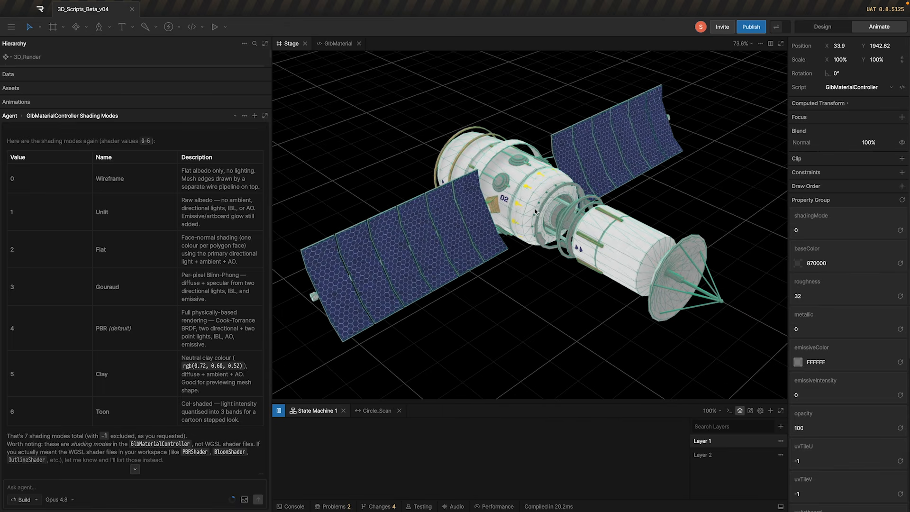
click(809, 227)
text(1)
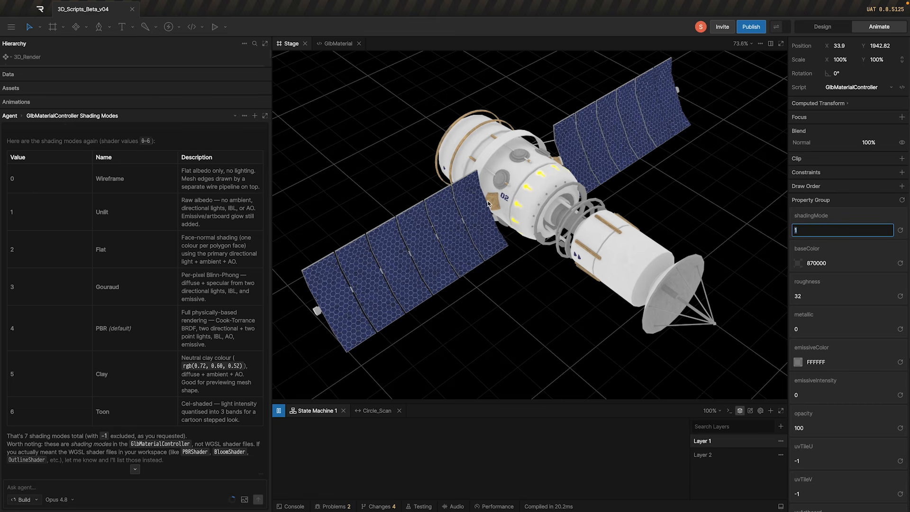
click(370, 218)
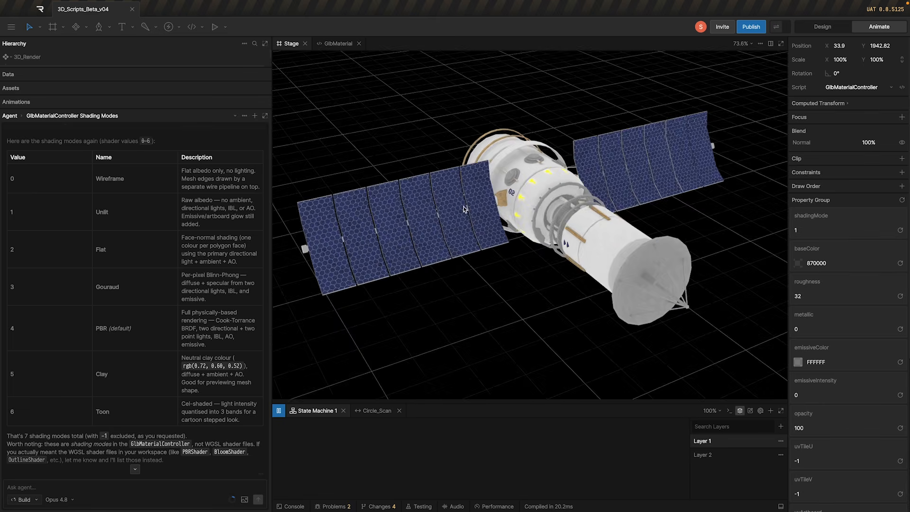
Set the shadingMode to 2 for flat shading
click(876, 231)
text(2)
key(Return)
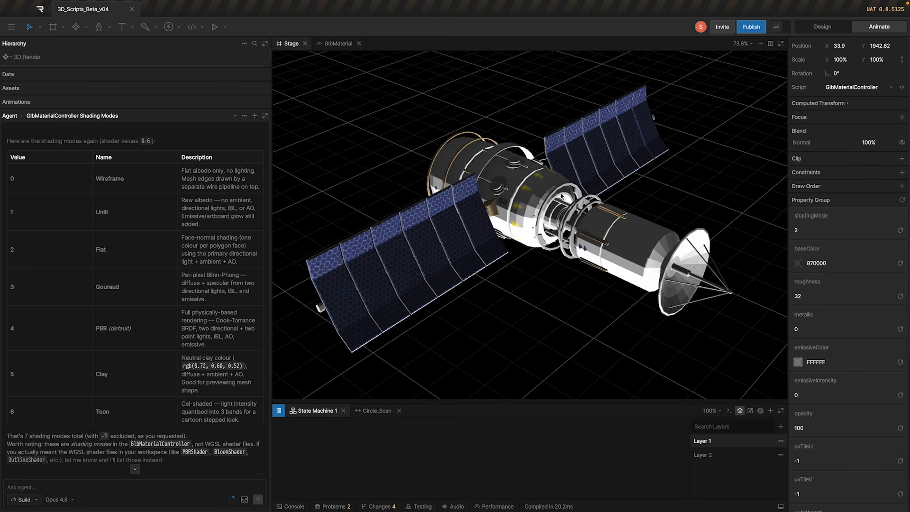
Reset the LightingController's keyIntensity to 75, set lightHeight to -62, and orbit the flat-shaded satellite
drag(156, 66, 149, 168)
click(68, 111)
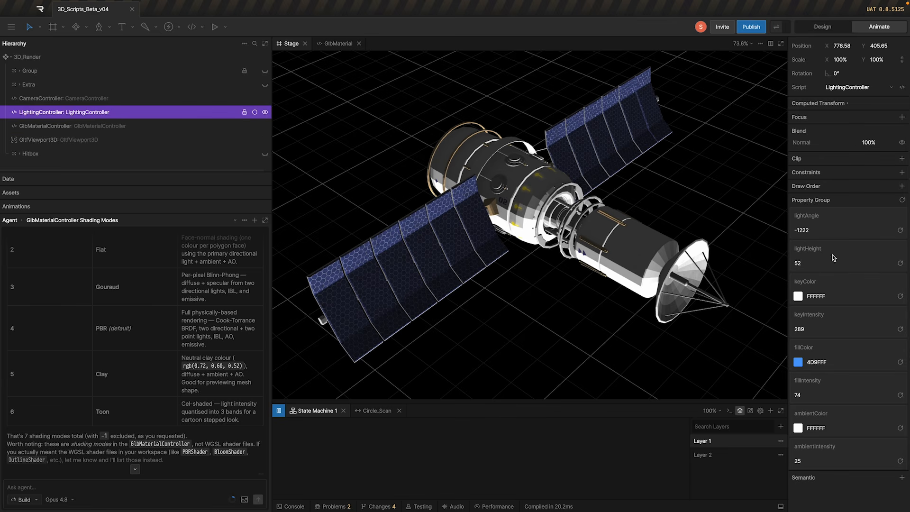
click(900, 329)
drag(849, 275, 842, 325)
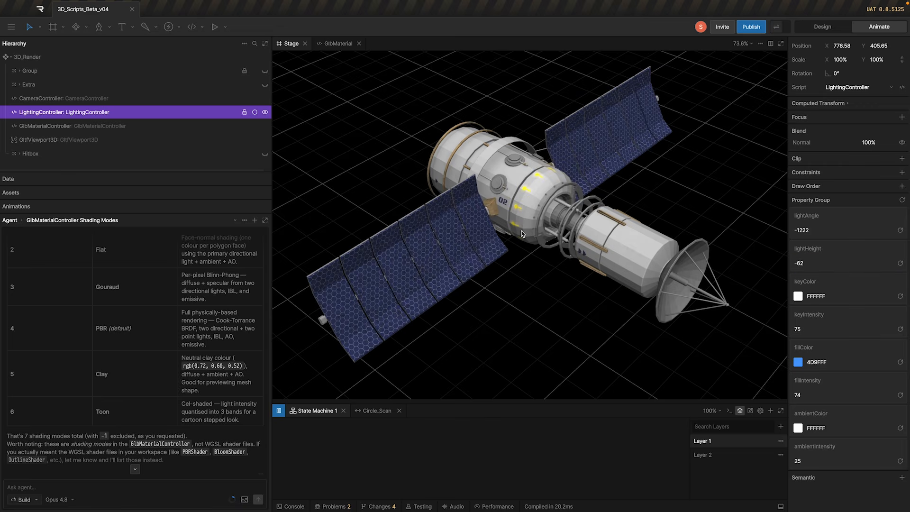
drag(615, 254, 650, 241)
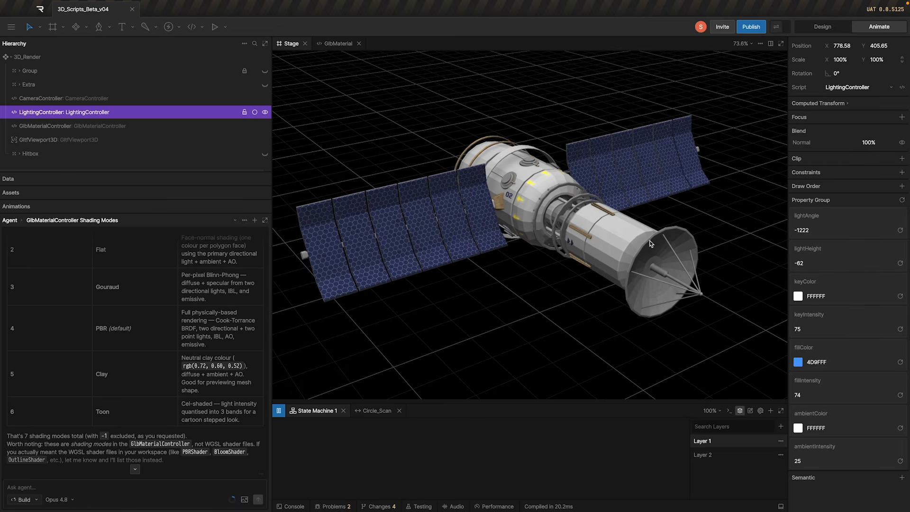
drag(520, 209, 538, 224)
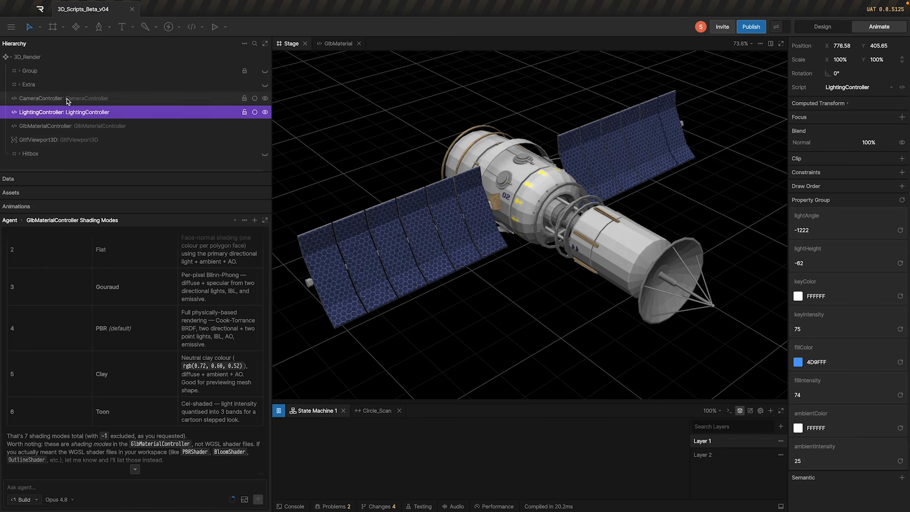
Set the GlbMaterialController's shadingMode to 3 and orbit the Gouraud-shaded satellite
click(66, 127)
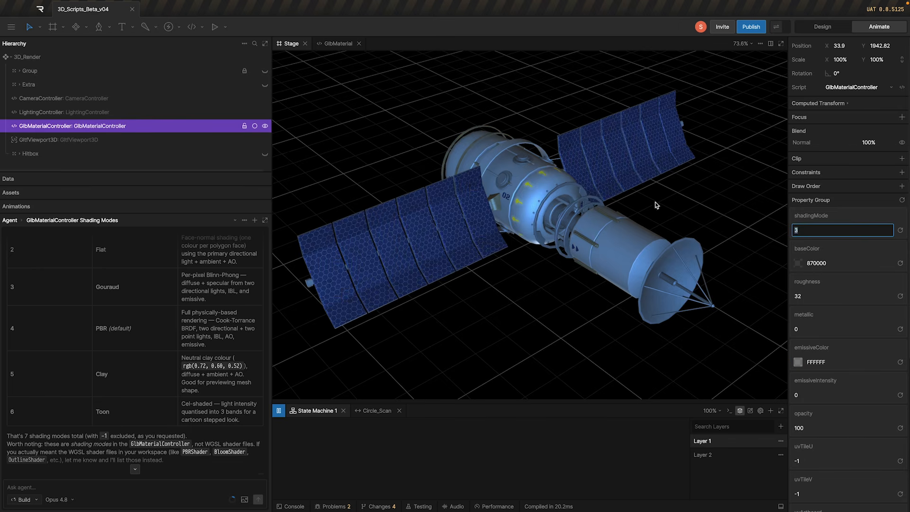
drag(656, 202, 578, 151)
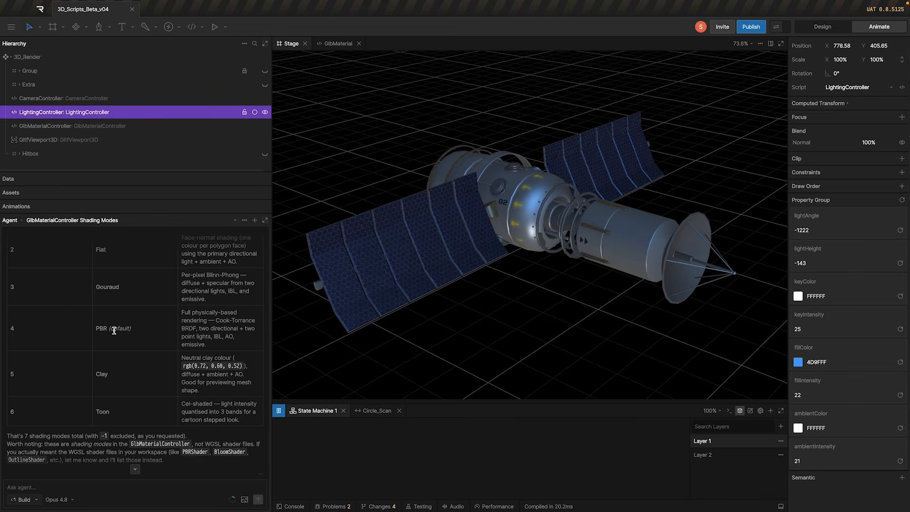
Set the LightingController's lightHeight to -680 and orbit the satellite to inspect the highlights
drag(522, 215, 523, 241)
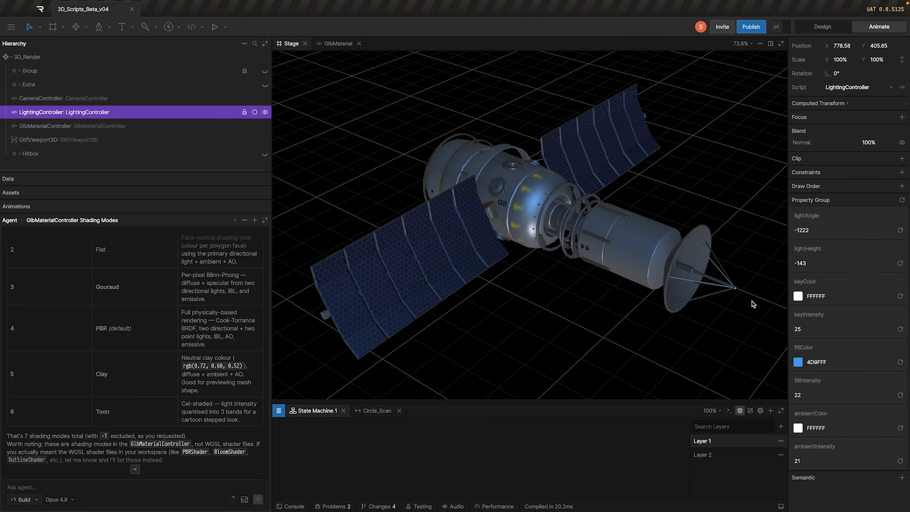
drag(854, 263, 828, 447)
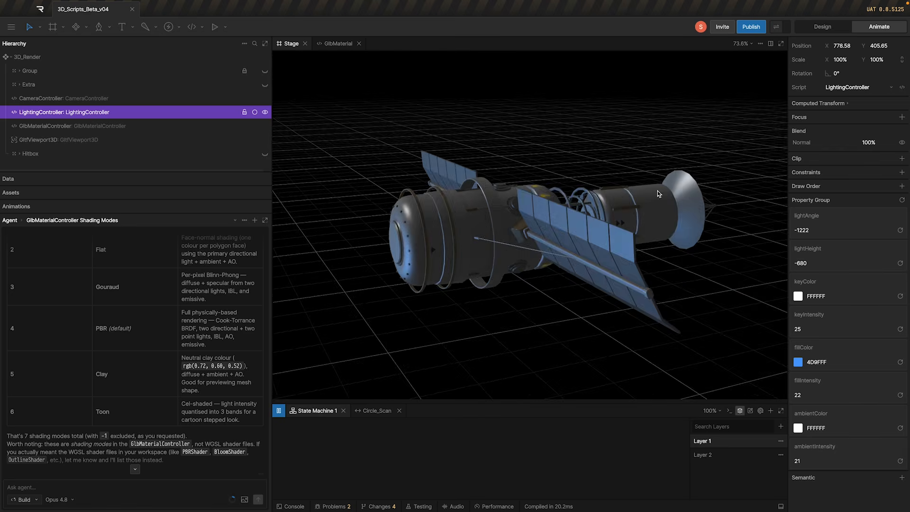
drag(608, 216, 530, 217)
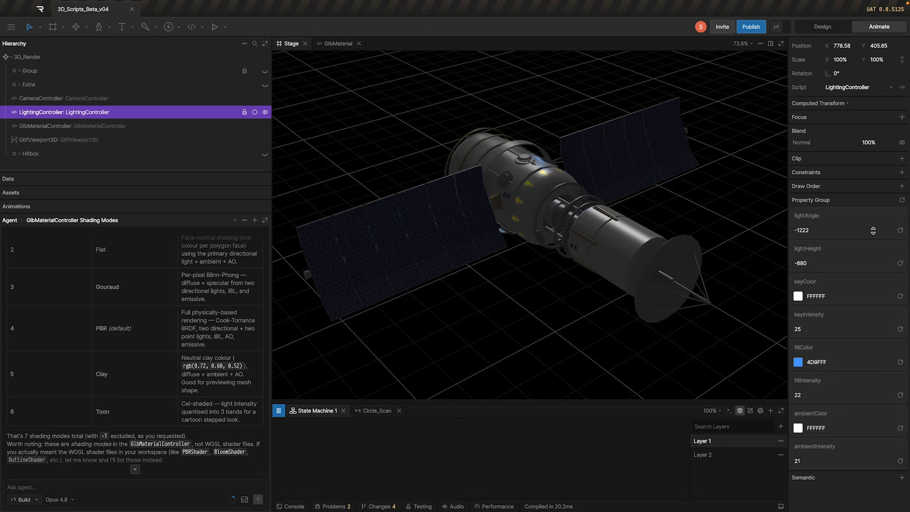
Switch the GlbMaterialController's shadingMode to 4 for PBR shading and orbit the satellite
click(97, 126)
click(857, 233)
text(4)
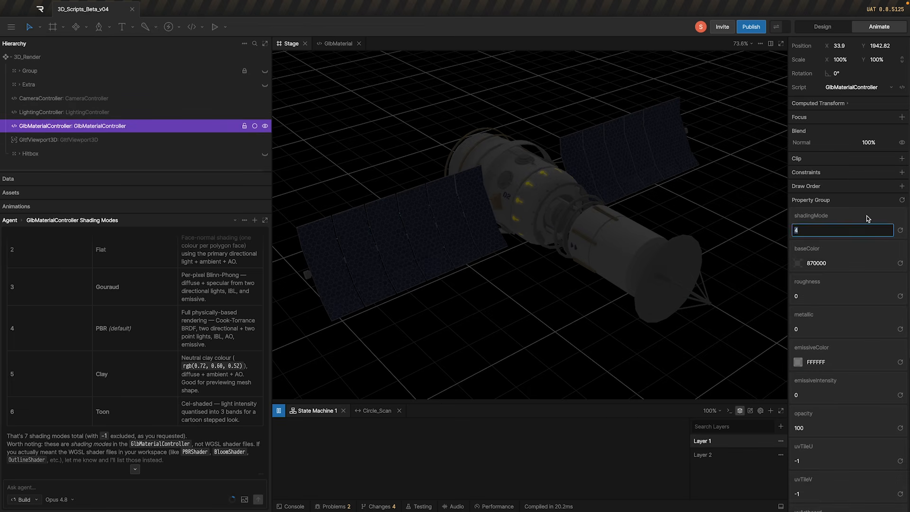
key(Return)
mouse_move(492, 212)
mouse_down()
mouse_move(592, 186)
mouse_move(491, 190)
mouse_up()
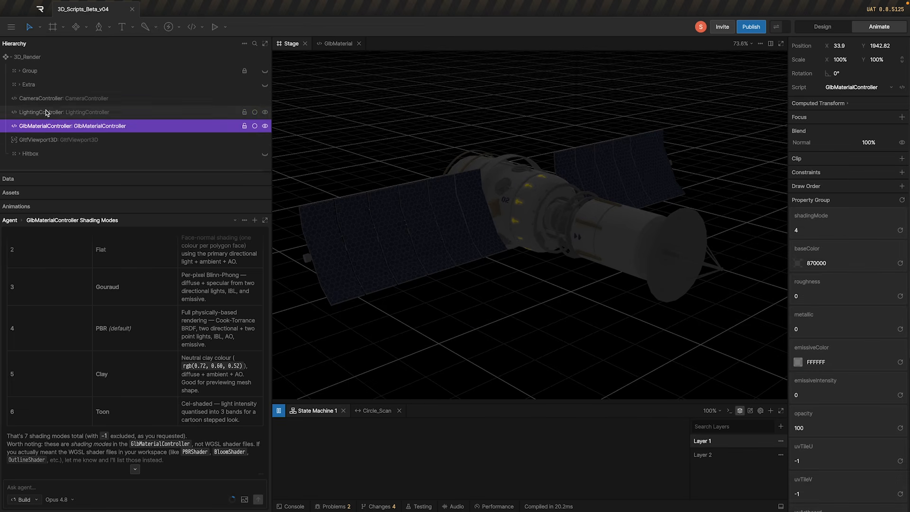
Set the LightingController's lightHeight to -974 and its keyIntensity to 177 to brighten the satellite
click(58, 113)
drag(839, 264, 844, 394)
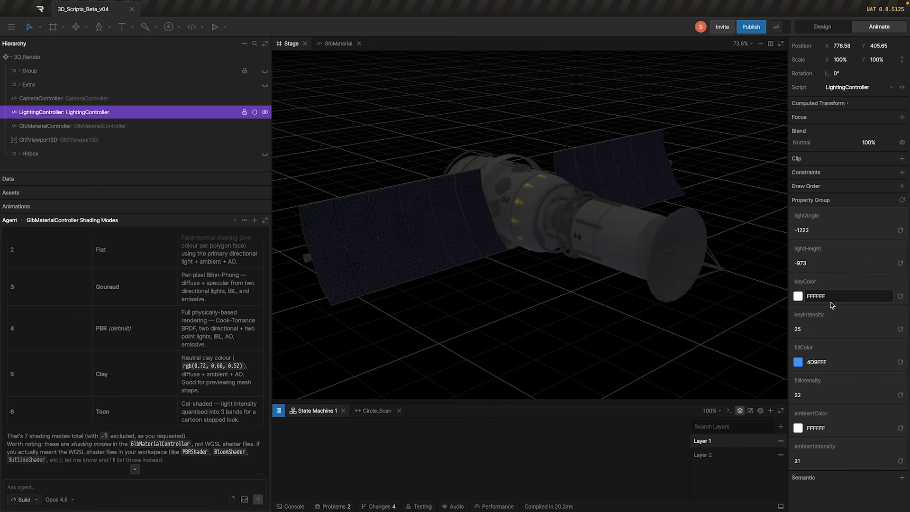
drag(835, 258, 835, 261)
drag(832, 335, 849, 269)
Set the GlbMaterialController's roughness to 34 and metallic to 12 while orbiting the satellite to compare reflections
click(101, 125)
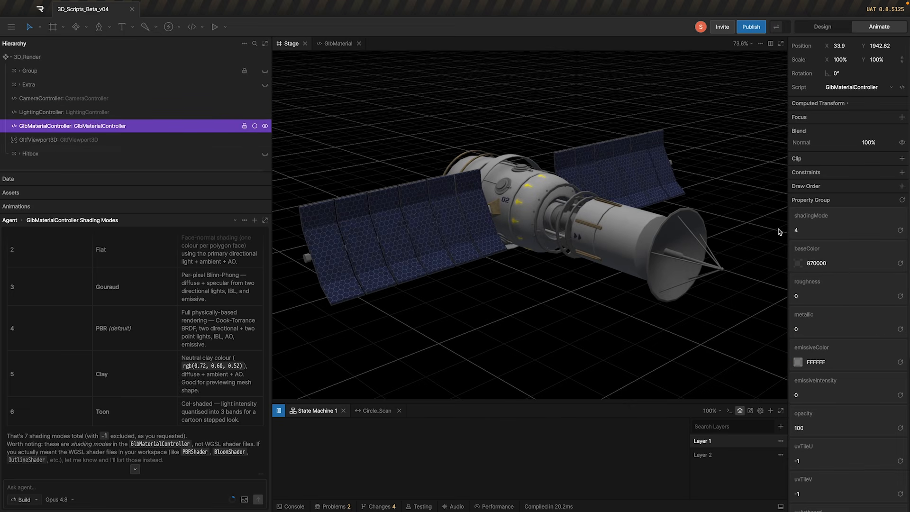
drag(813, 296, 823, 278)
drag(576, 232, 610, 244)
drag(823, 329, 823, 297)
drag(591, 231, 752, 218)
drag(670, 226, 681, 286)
mouse_move(824, 297)
mouse_down()
mouse_move(823, 287)
mouse_move(826, 318)
mouse_move(826, 301)
mouse_up()
drag(478, 219, 715, 188)
drag(458, 240, 564, 281)
Adjust the LightingController's keyIntensity and orbit around the satellite to inspect its metallic PBR shading
click(91, 112)
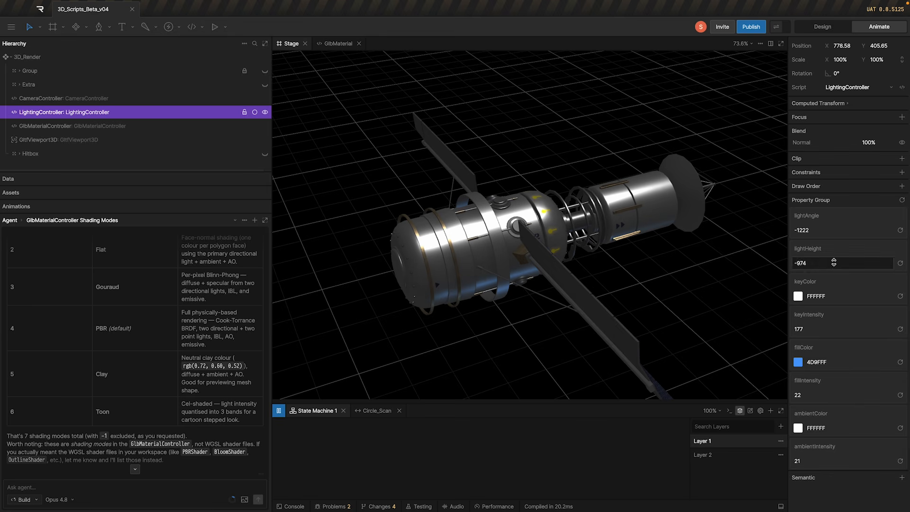
drag(835, 328, 835, 370)
drag(467, 227, 518, 161)
drag(502, 204, 760, 302)
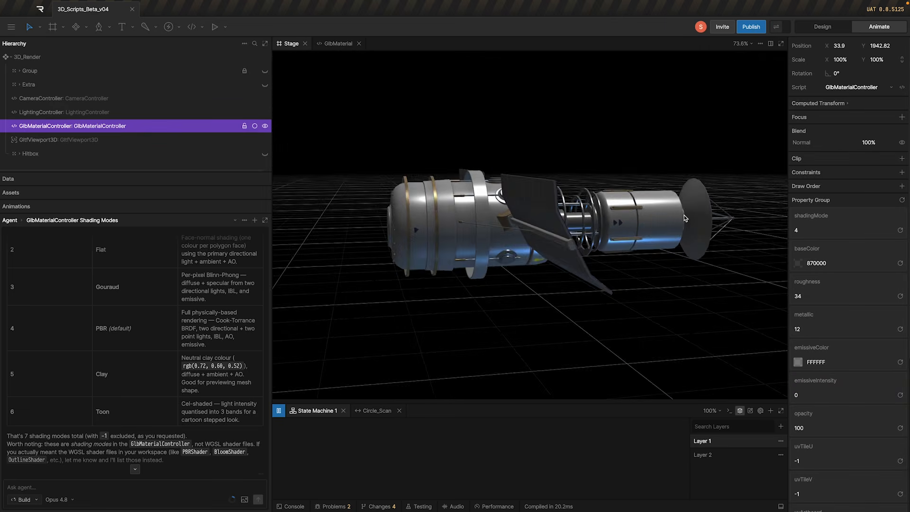
drag(410, 206, 572, 194)
drag(431, 299, 649, 253)
drag(515, 184, 683, 196)
Set the shadingMode to 5, lower the LightingController's keyIntensity to 111, and orbit the clay-shaded satellite
text(5)
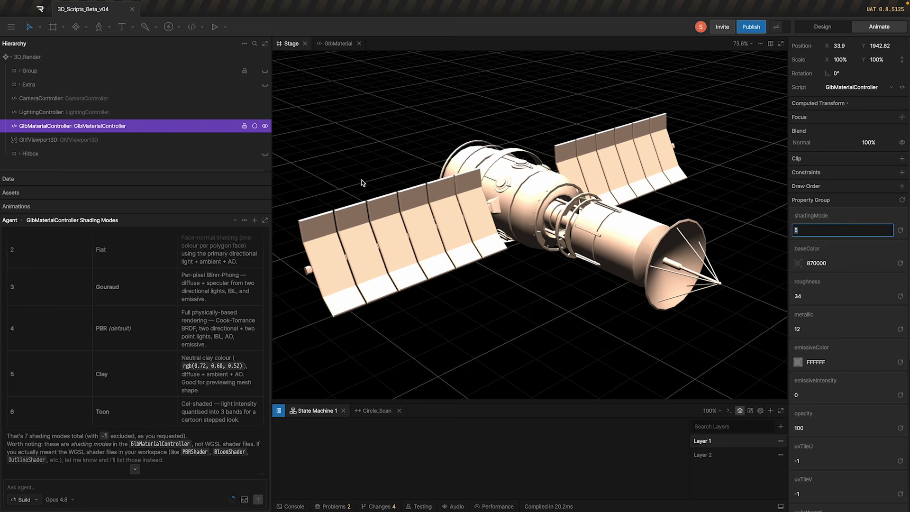
key(Return)
click(53, 116)
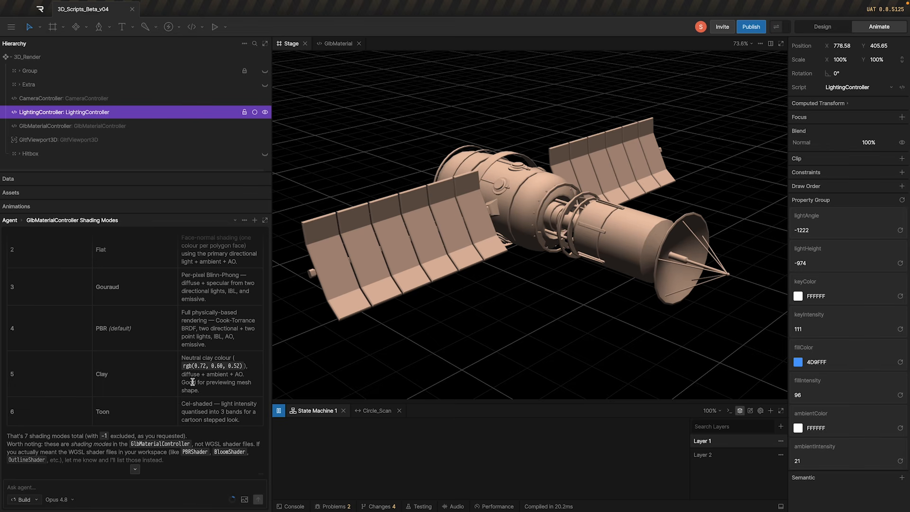
drag(586, 216, 646, 261)
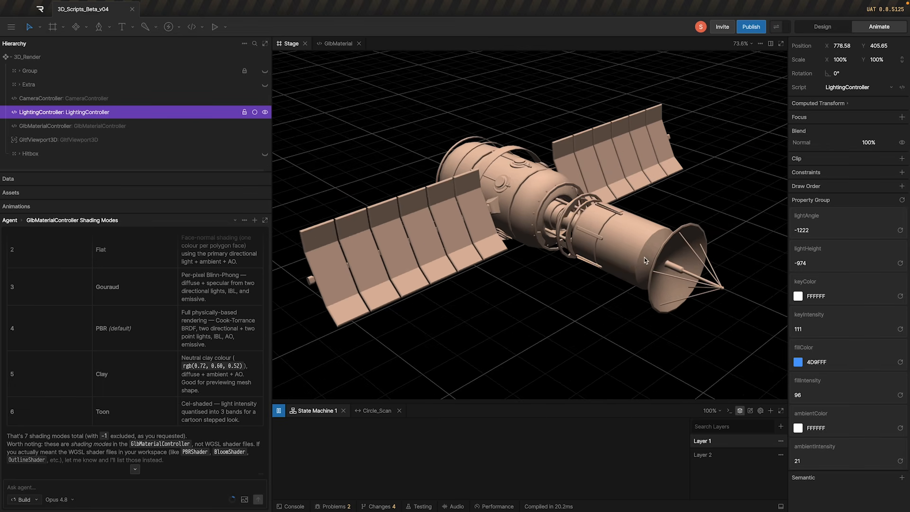
drag(736, 275, 672, 232)
drag(518, 219, 534, 178)
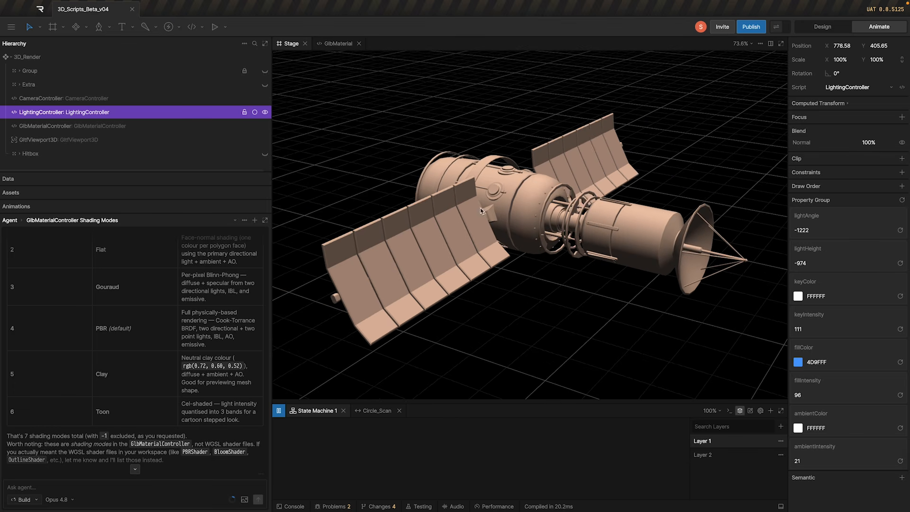
Set the GlbMaterialController's shadingMode to 6, orbit the toon-shaded satellite, and select the LightingController
click(33, 127)
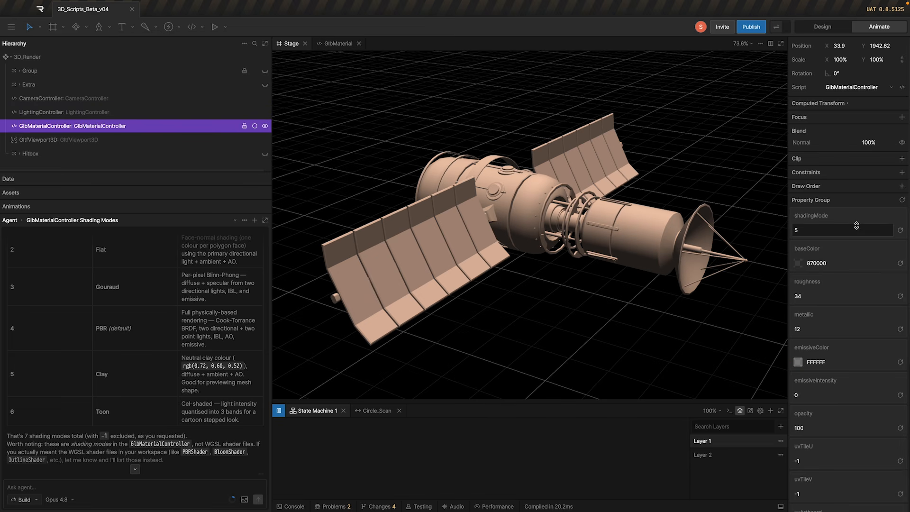
text(6)
key(Return)
mouse_move(552, 211)
mouse_down()
mouse_move(348, 267)
mouse_move(704, 169)
mouse_move(511, 256)
mouse_up()
click(64, 111)
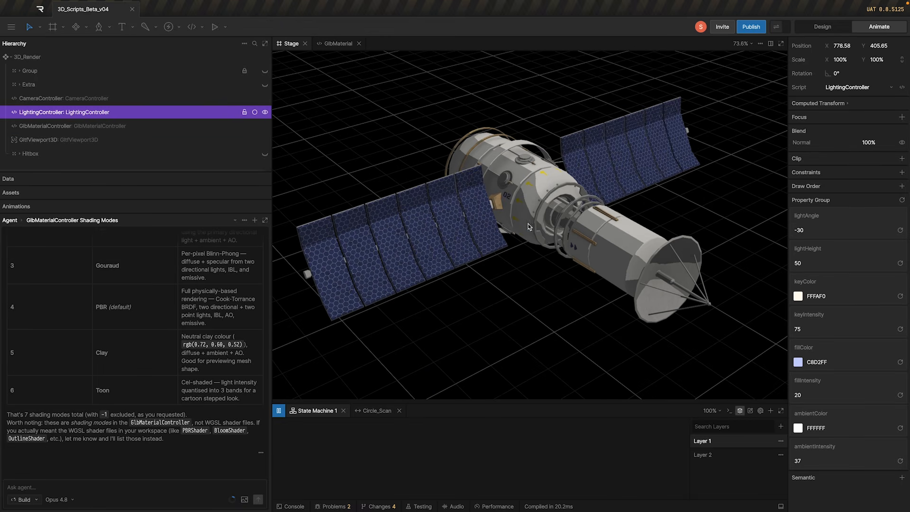
Raise the LightingController's lightHeight to 73 to relight the toon-shaded satellite
drag(830, 263, 847, 249)
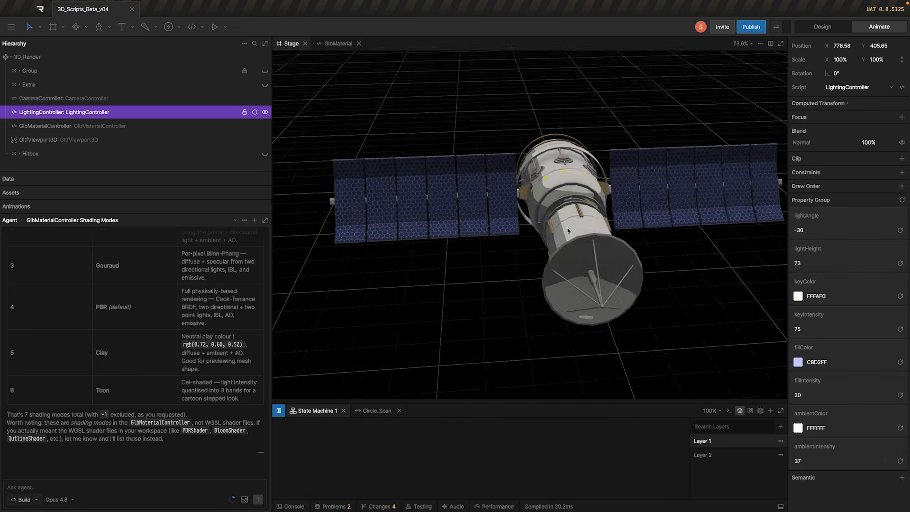
key(super+shift+5)
click(239, 493)
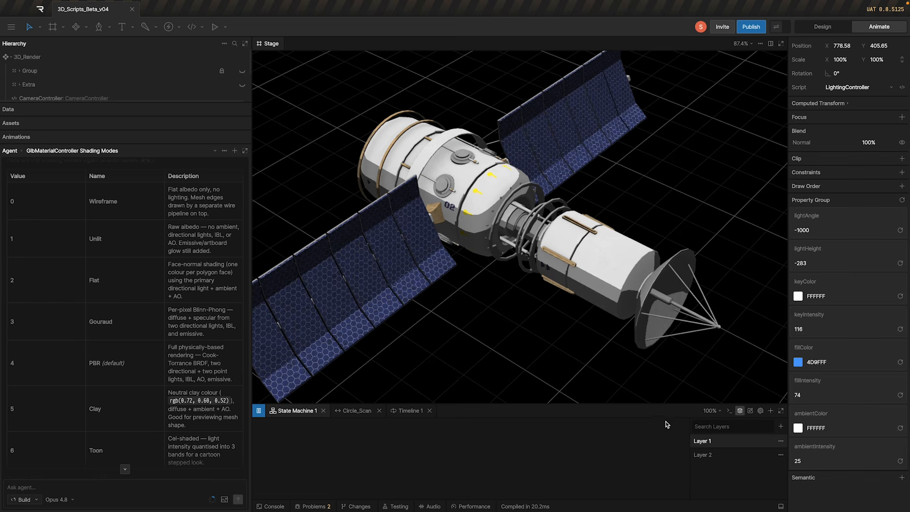
Reselect the LightingController, inspect the satellite's lit hull up close, and set lightHeight to -274
drag(596, 277, 608, 306)
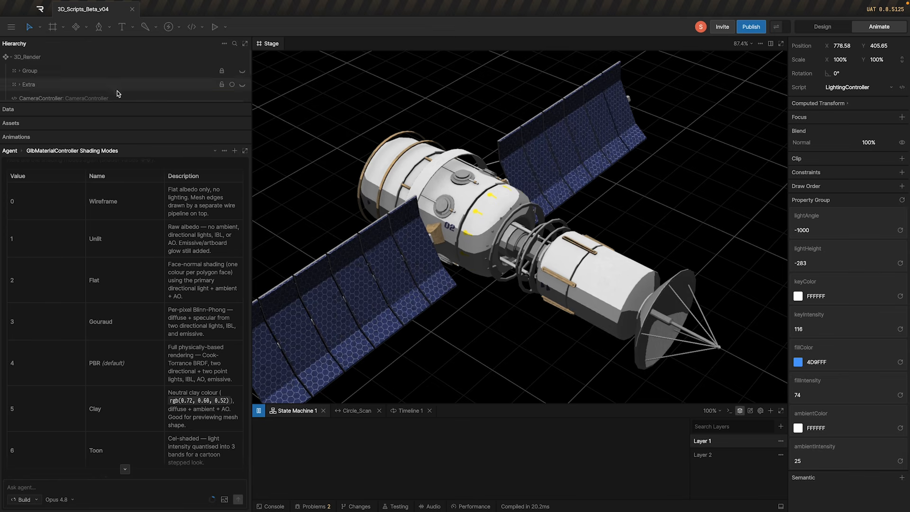
scroll(73, 88, down, 1)
click(86, 80)
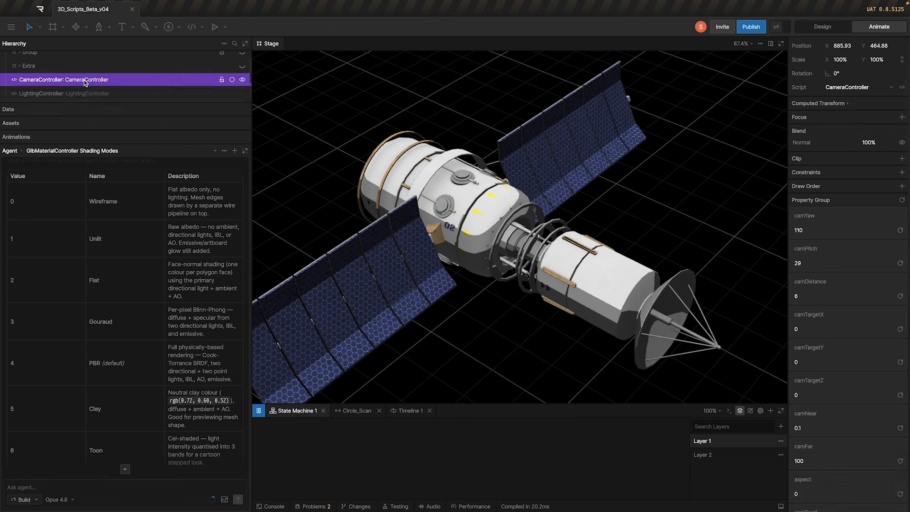
click(79, 95)
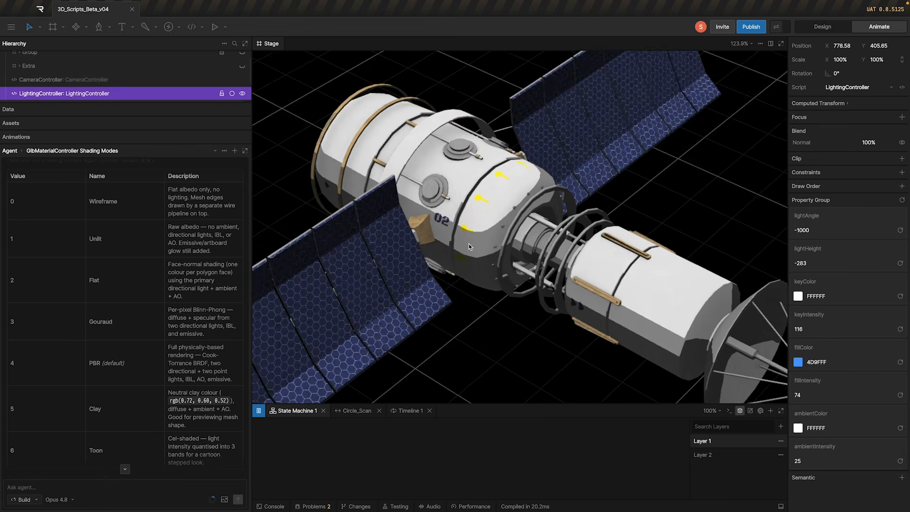
scroll(469, 244, up, 5)
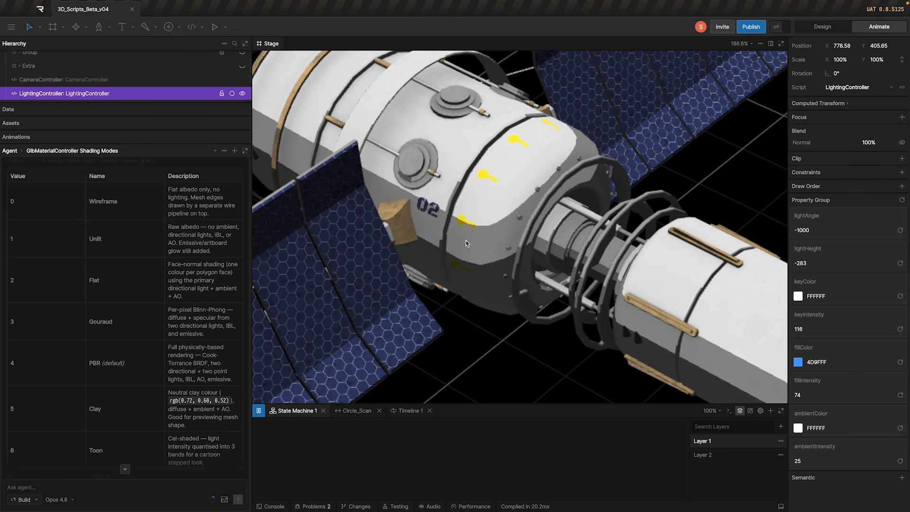
scroll(504, 243, down, 1)
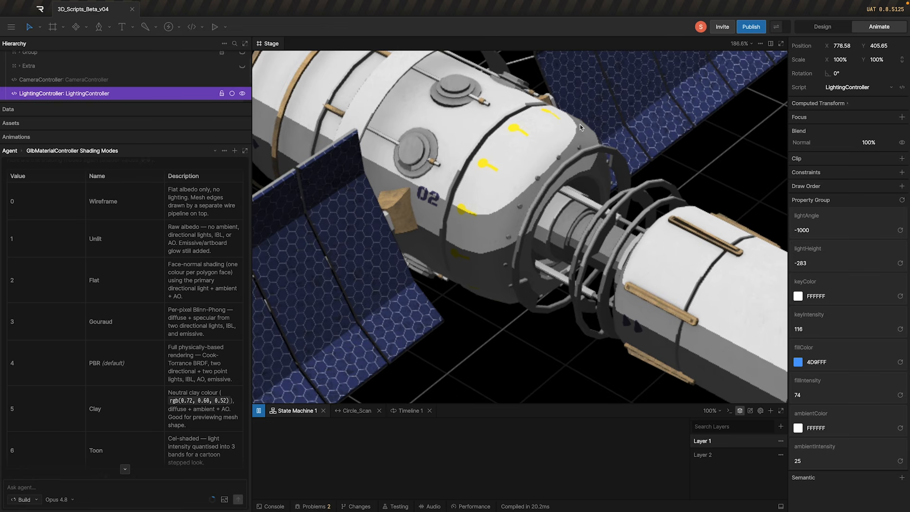
mouse_move(861, 266)
mouse_down()
mouse_move(860, 245)
mouse_move(857, 263)
mouse_up()
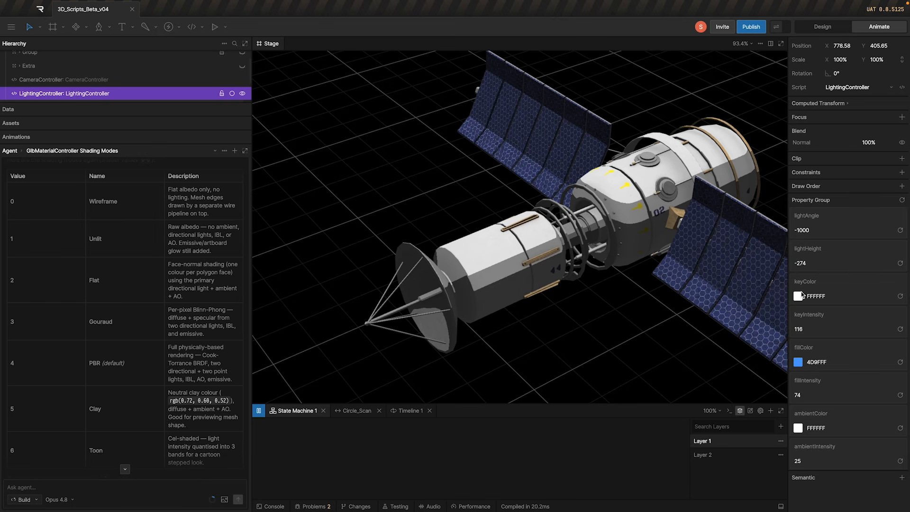
Change the LightingController's keyColor to the yellow FFF300
click(798, 296)
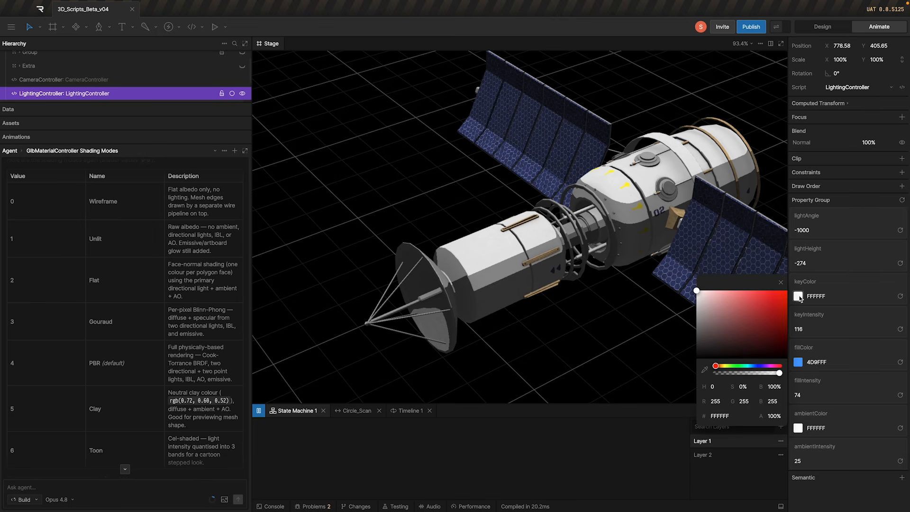
click(734, 367)
drag(737, 371, 727, 371)
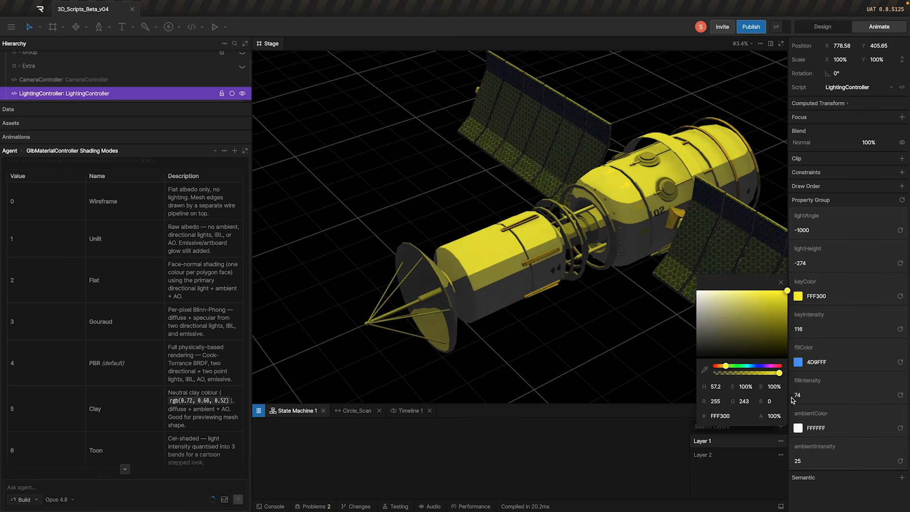
Set fillColor to 00AEFF with fillIntensity 138, and ambientColor to FF6C00 with ambientIntensity 65
click(797, 361)
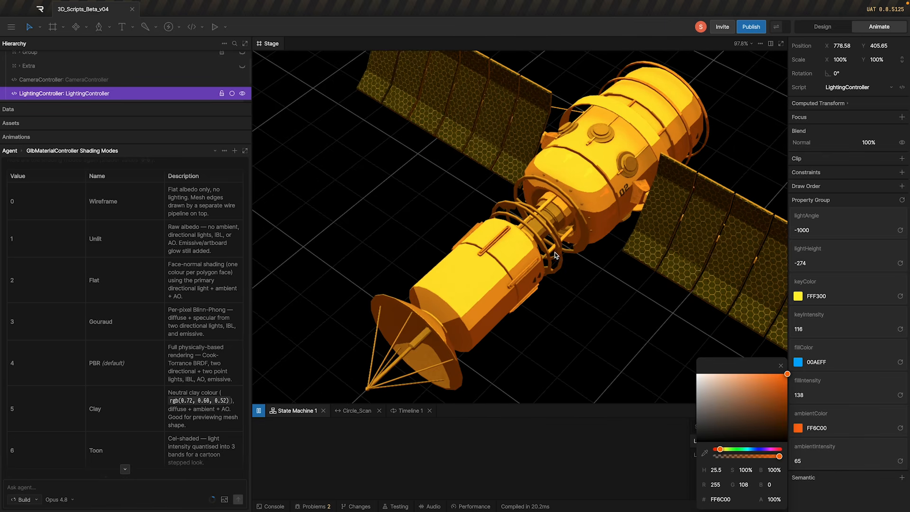
scroll(526, 202, down, 5)
scroll(526, 201, up, 3)
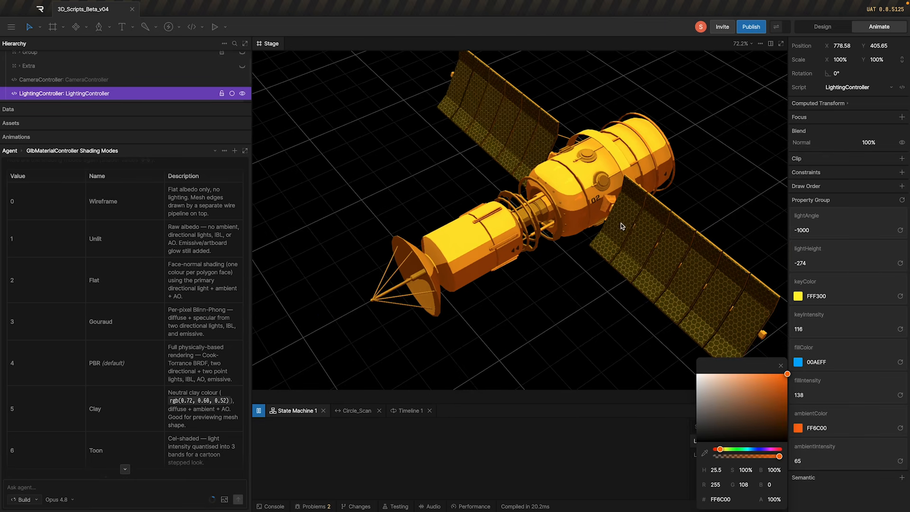
drag(621, 223, 373, 137)
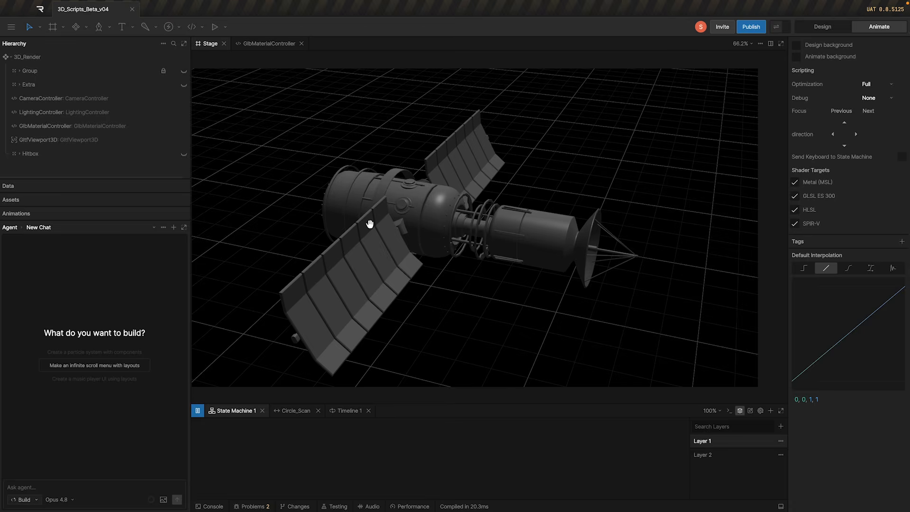
Select the GlbMaterialController and review its UV projection properties
drag(372, 225, 392, 226)
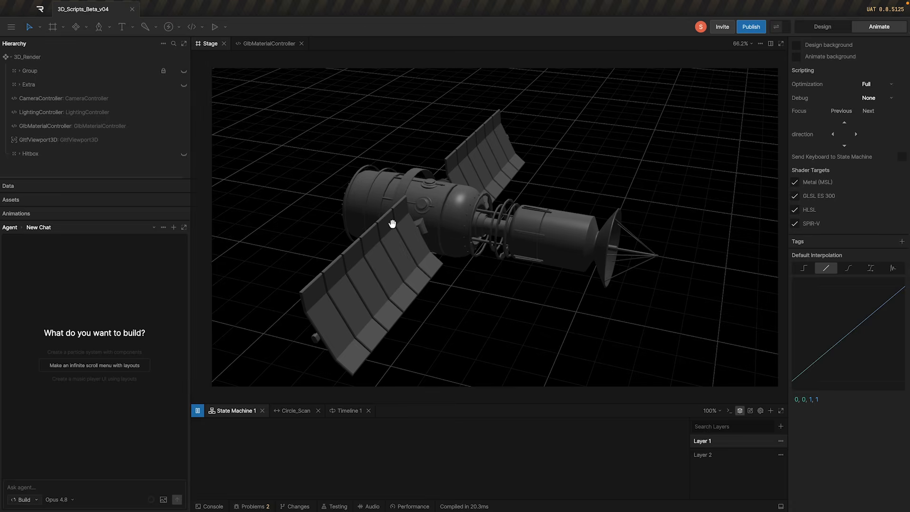
click(129, 126)
scroll(863, 286, down, 5)
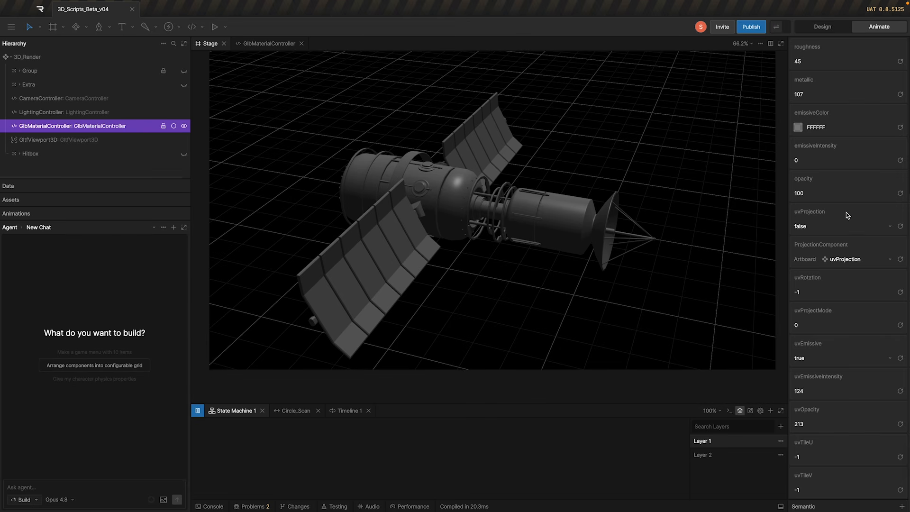
scroll(504, 222, down, 10)
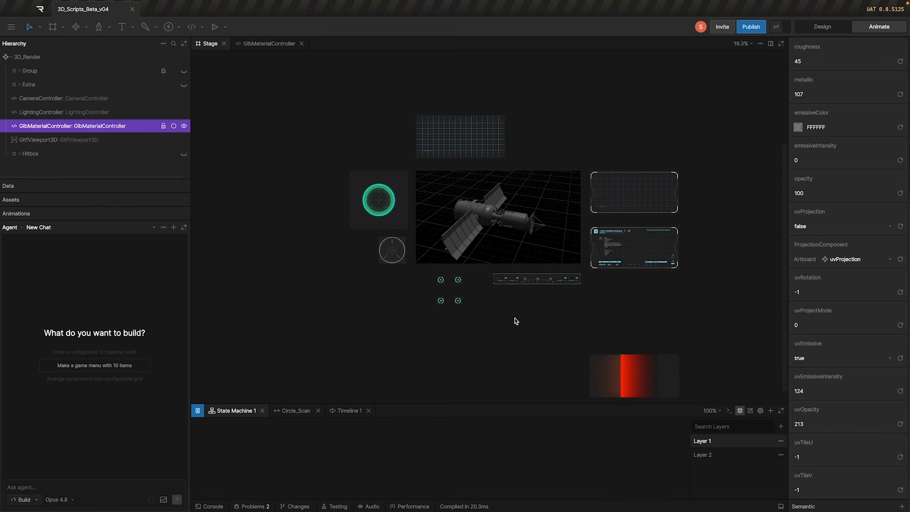
Stop the scene playback, locate the uvProjection artboard near uvTexture, and play its State Machine 1 to view the animated red stripes
key(space)
drag(419, 246, 403, 235)
drag(515, 317, 281, 145)
scroll(371, 180, up, 5)
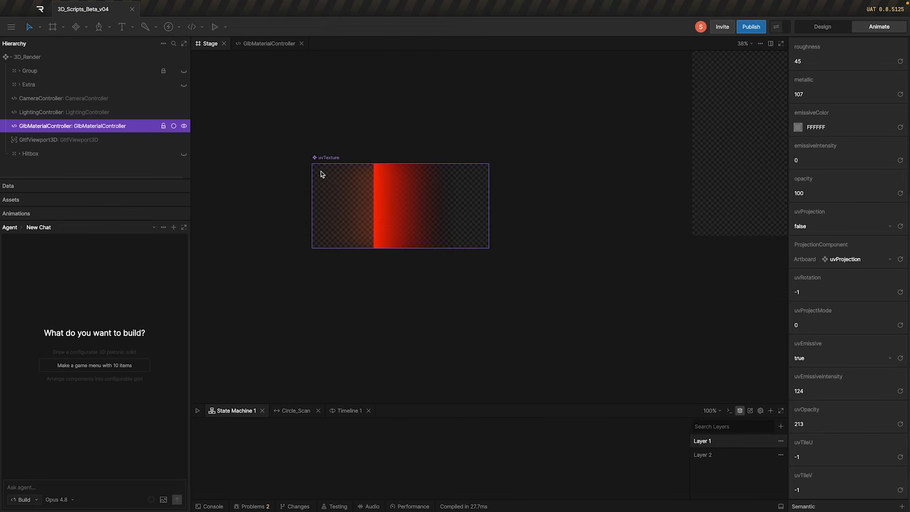
click(326, 158)
scroll(445, 234, down, 3)
click(325, 263)
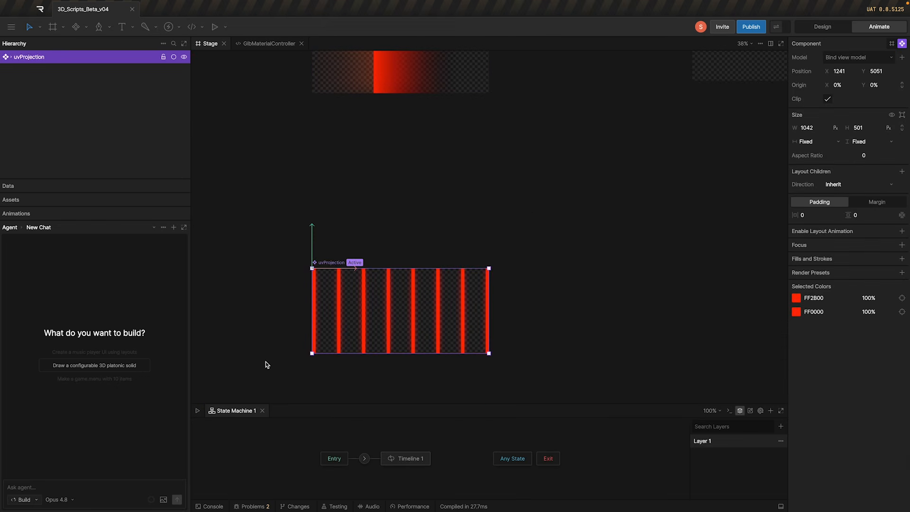
click(199, 412)
scroll(395, 323, up, 5)
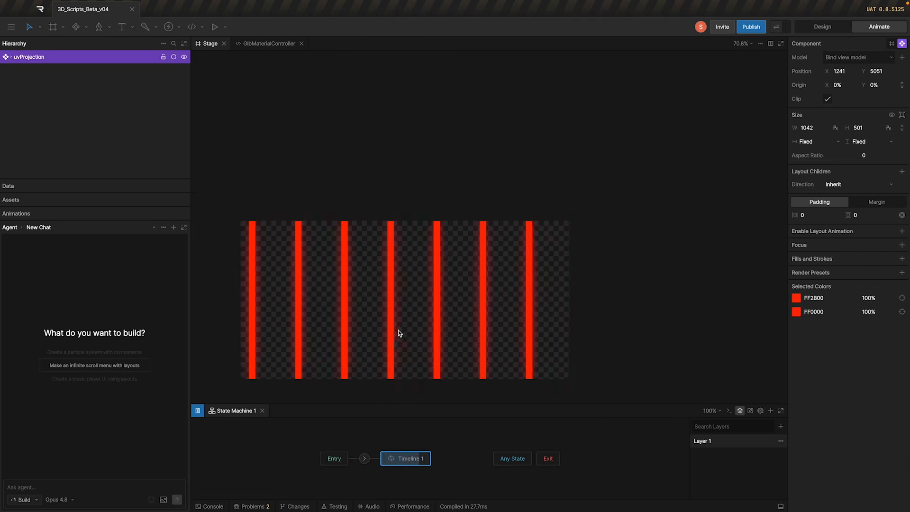
Stop the uvProjection playback, return to the 3D_Render artboard, and select its GlbMaterialController
scroll(593, 306, down, 10)
scroll(414, 360, up, 5)
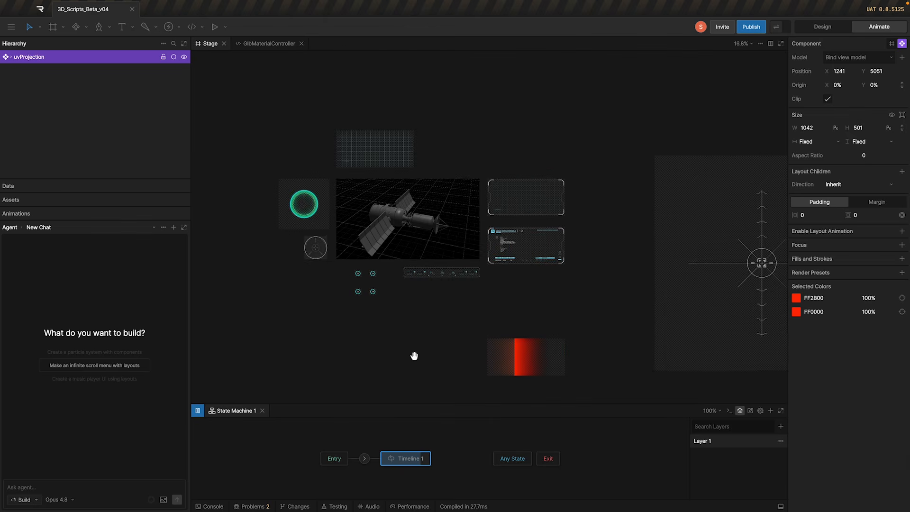
click(198, 411)
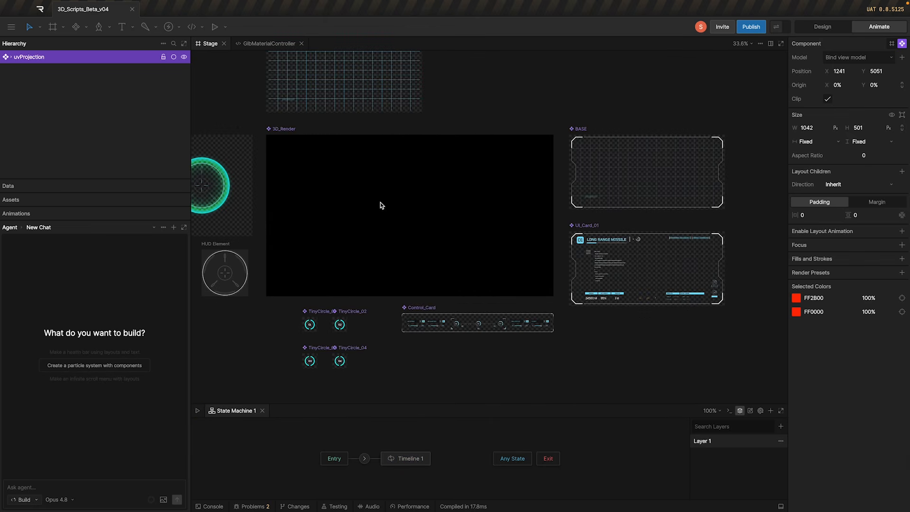
scroll(382, 210, up, 4)
drag(351, 231, 399, 250)
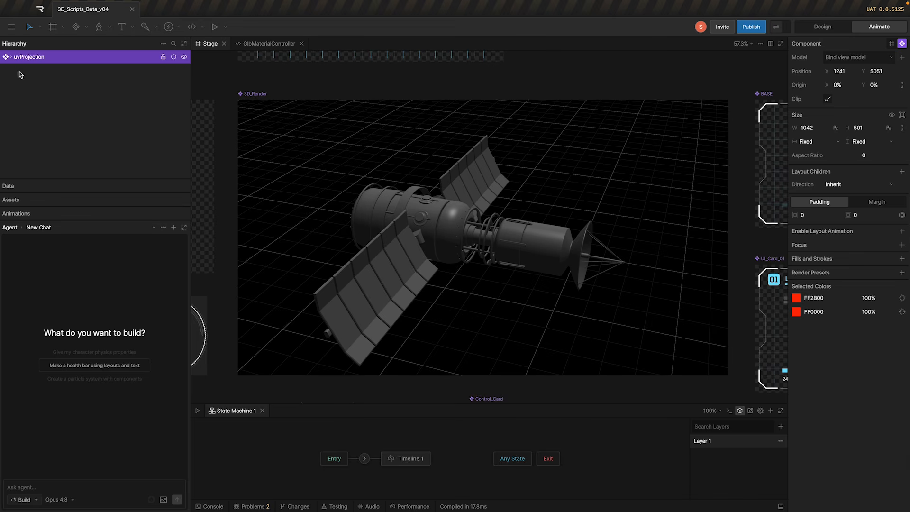
click(259, 94)
click(54, 129)
Set the GlbMaterialController's uvProjection to true and orbit the satellite to inspect the projected stripes
scroll(708, 300, down, 1)
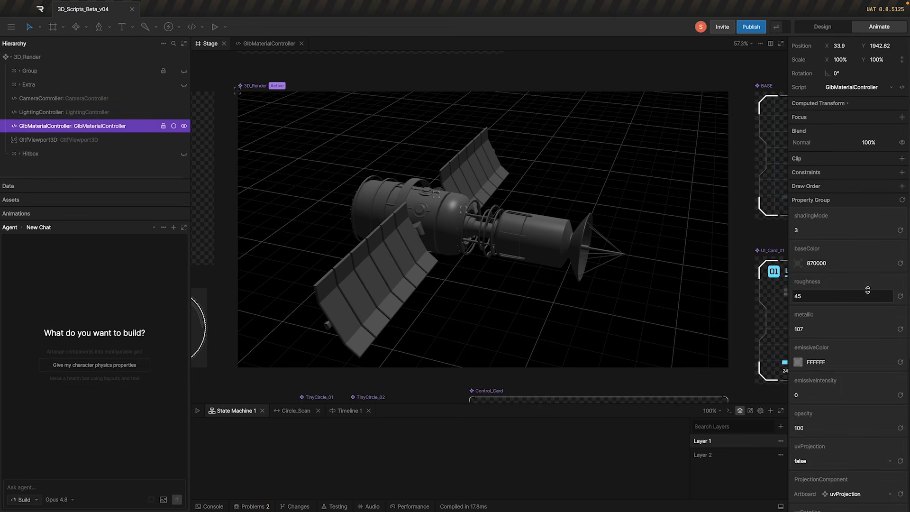
scroll(868, 290, down, 5)
click(834, 226)
click(801, 238)
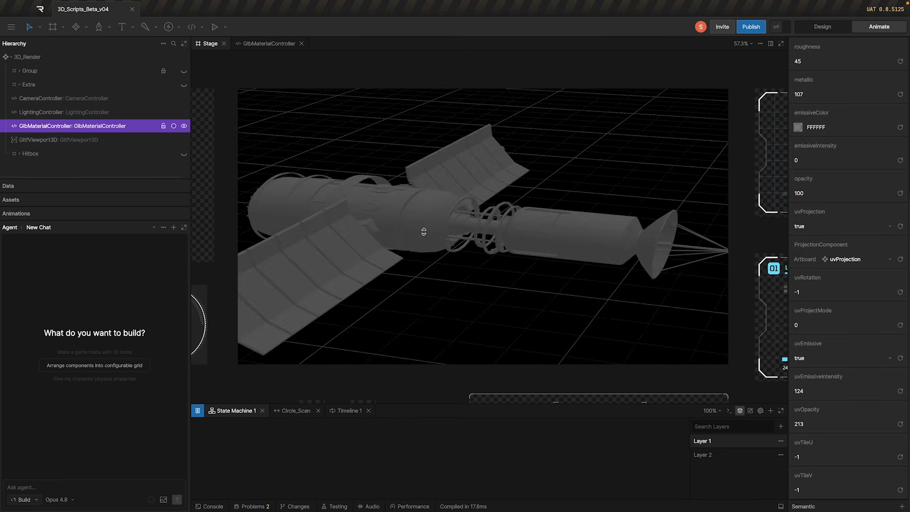
drag(423, 229, 550, 227)
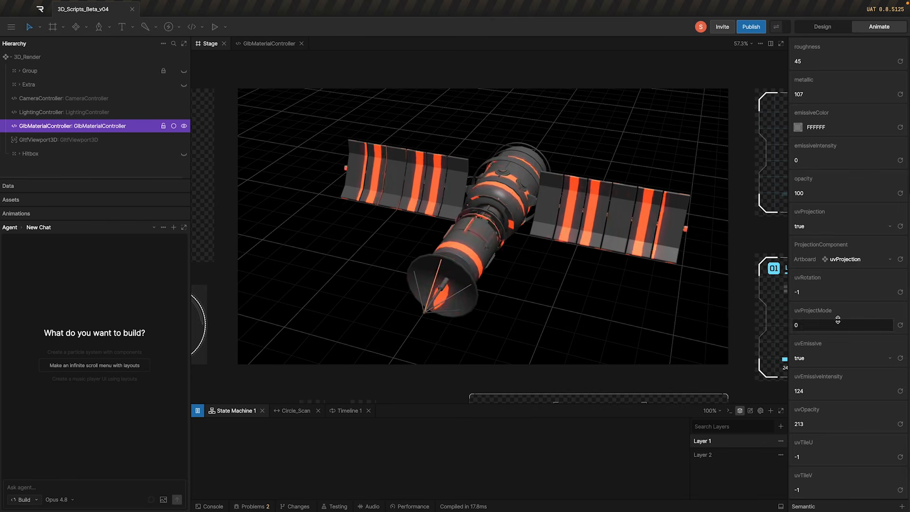
Try uvRotation values of 180 and 266 to compare the stripe direction on the satellite
click(833, 290)
text(1)
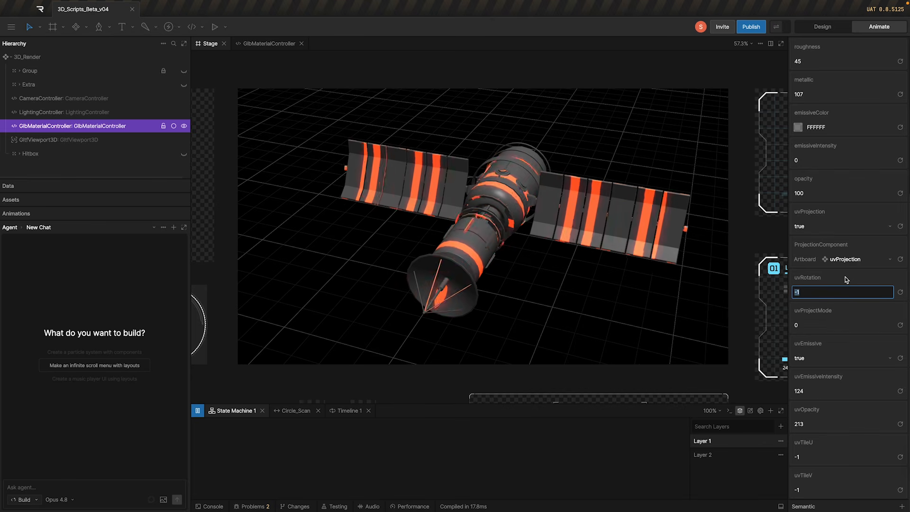
text(80)
key(Return)
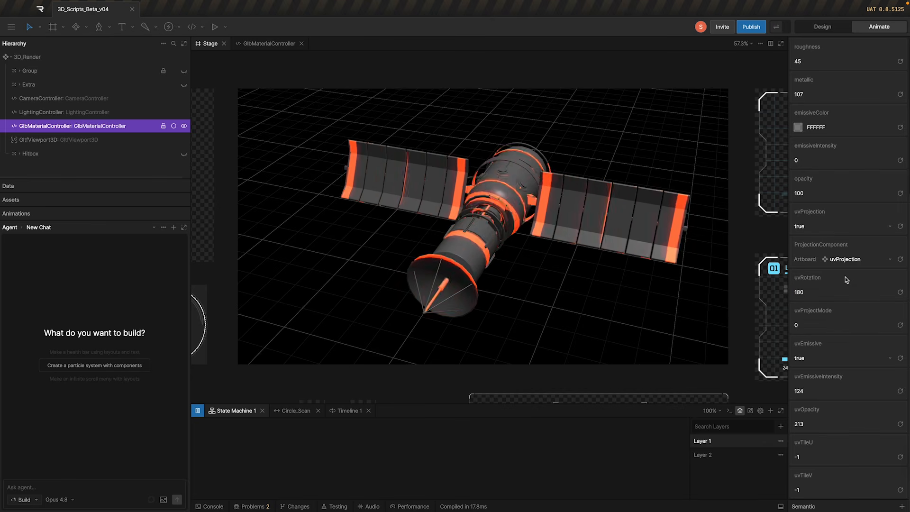
click(833, 291)
text(255)
drag(829, 258, 829, 253)
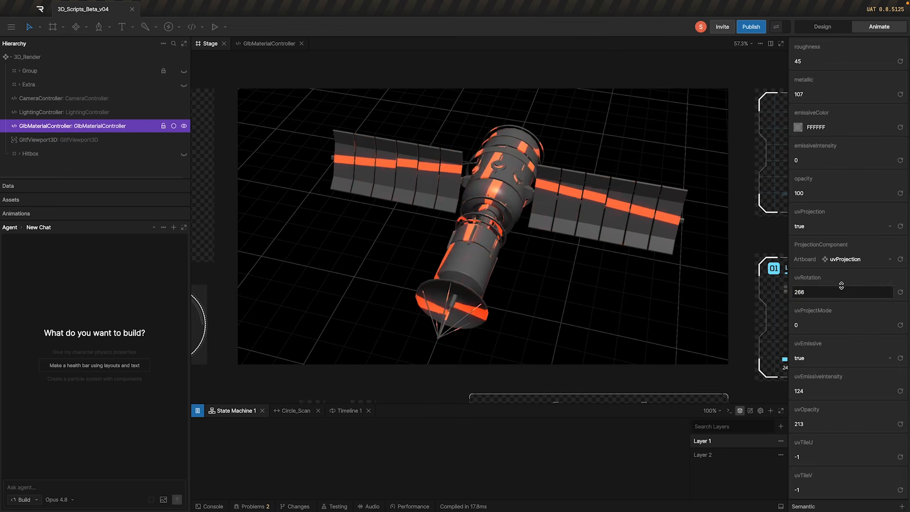
Set the GlbMaterialController's uvRotation to 90
click(840, 293)
text(90)
key(Return)
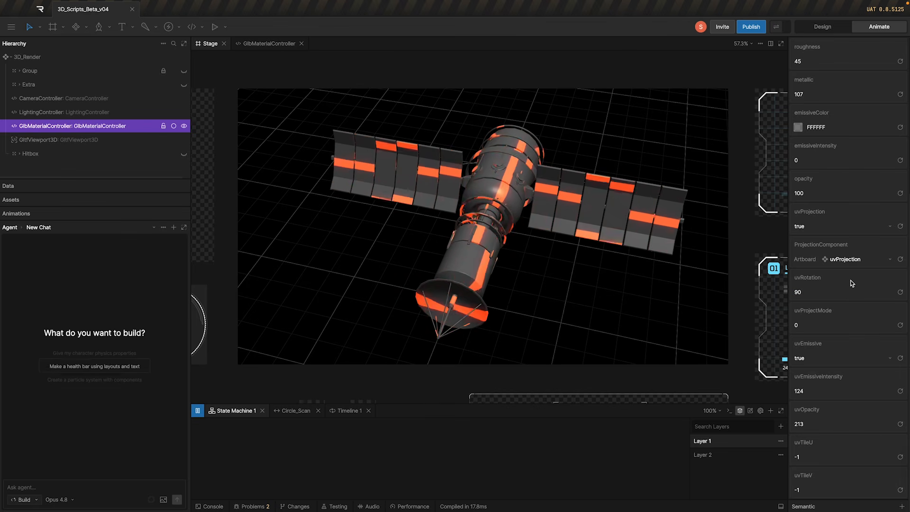
Try uvProjectMode 1 and then 2 to compare how the stripes wrap around the satellite
click(847, 324)
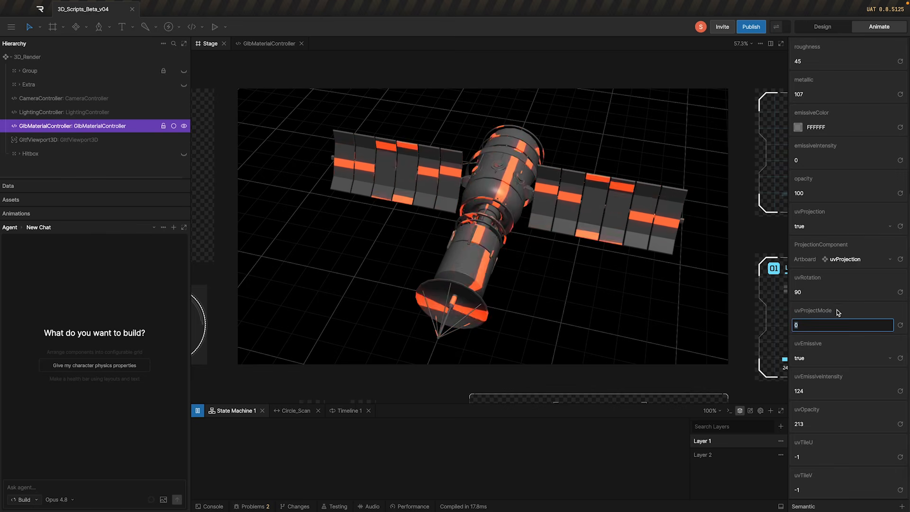
text(1)
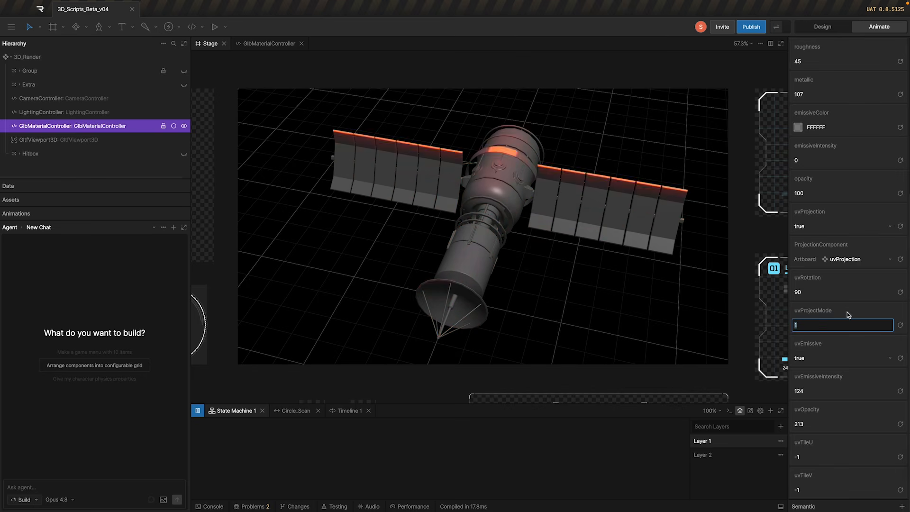
key(Return)
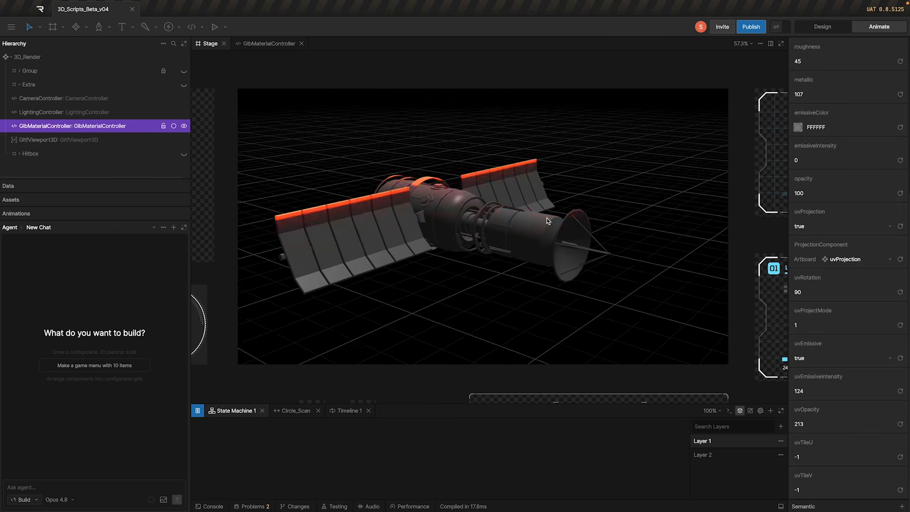
click(823, 325)
text(2)
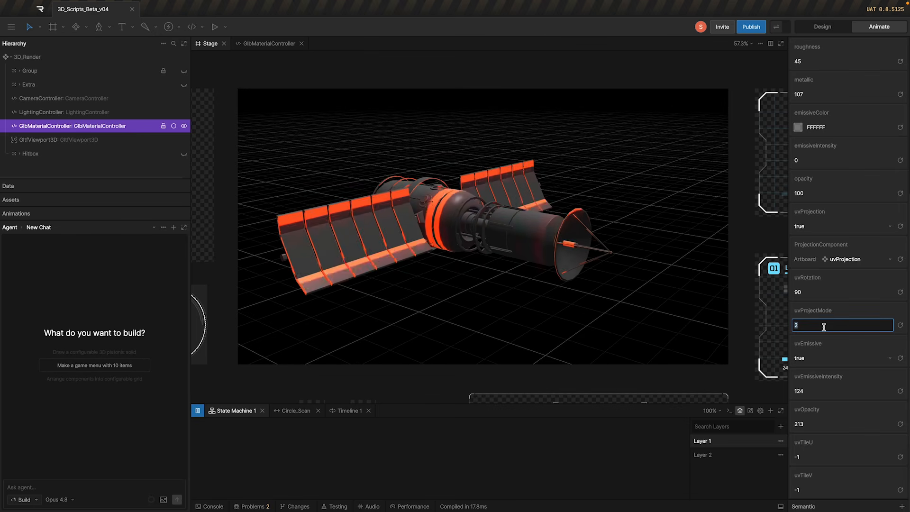
key(Return)
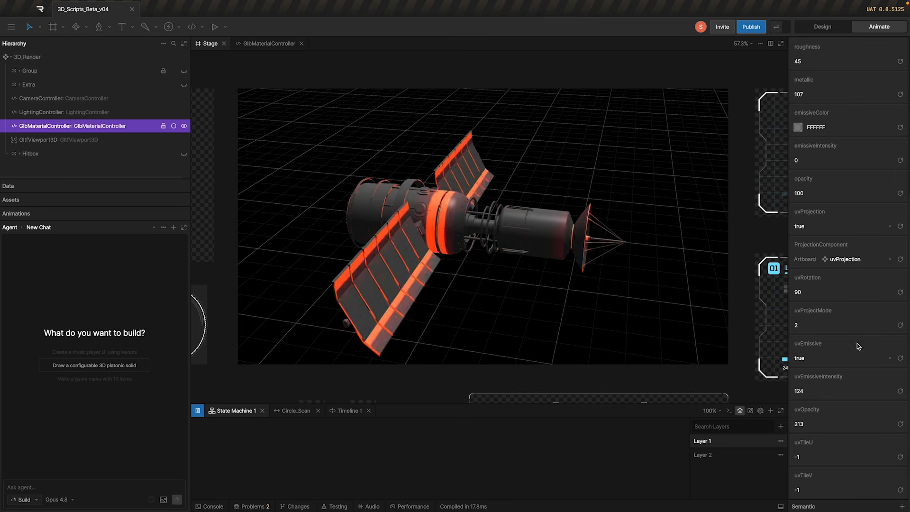
Try uvProjectMode 3 and then 4, orbiting the satellite to compare how the stripes are projected
click(814, 322)
text(3)
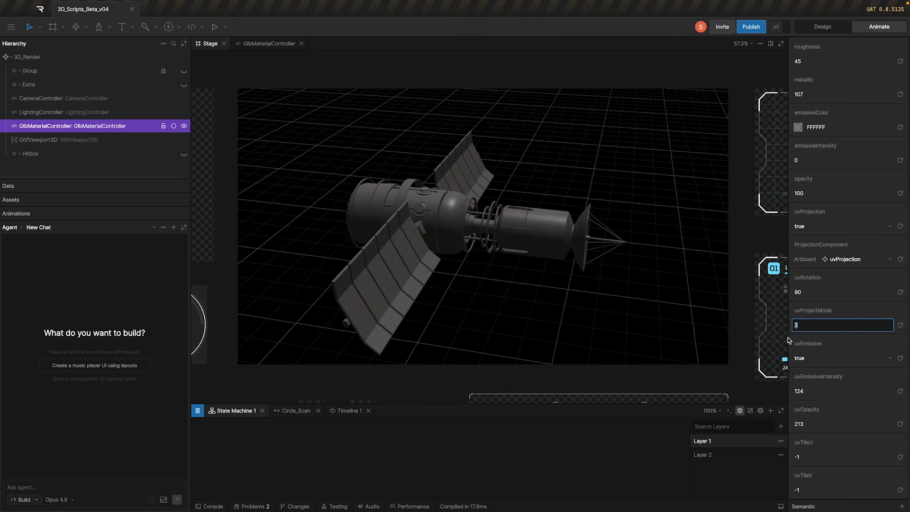
text(4)
drag(604, 195, 411, 154)
drag(536, 253, 574, 285)
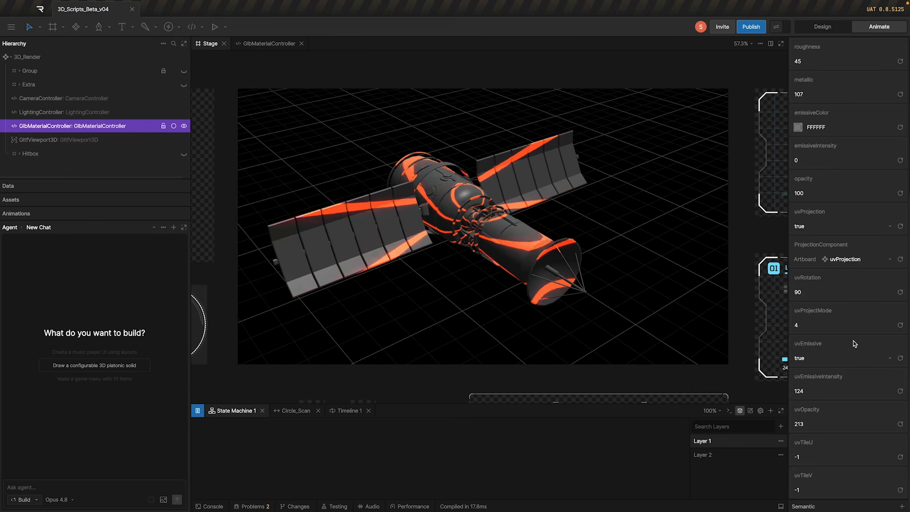
Try uvEmissive set to false to compare the non-glowing stripes, then restore it to true
click(847, 363)
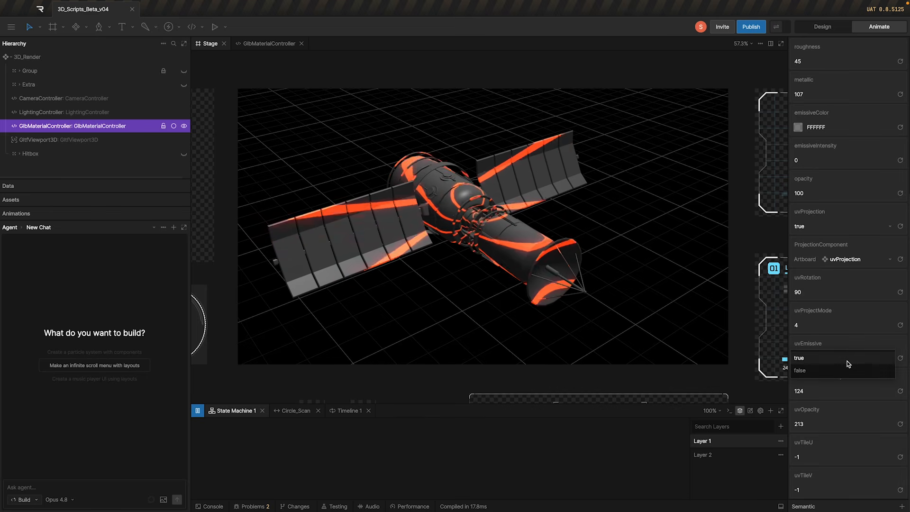
click(834, 370)
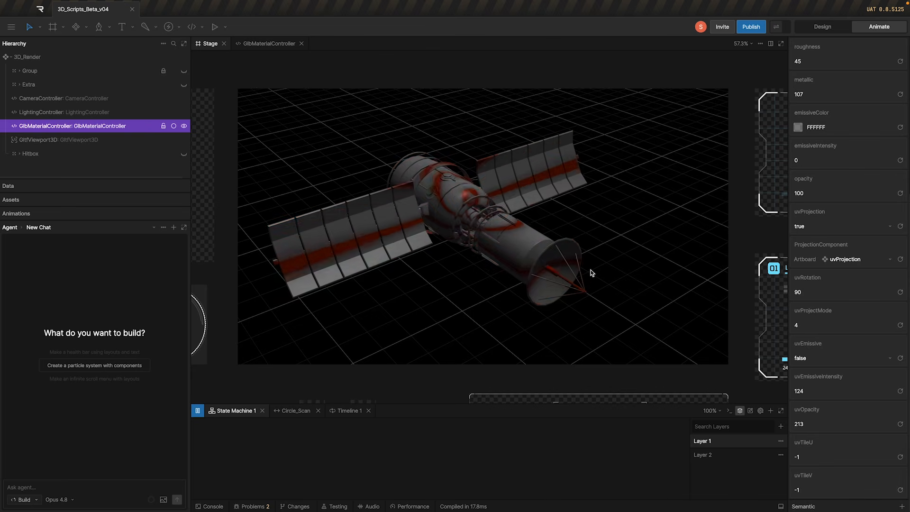
click(836, 359)
click(837, 359)
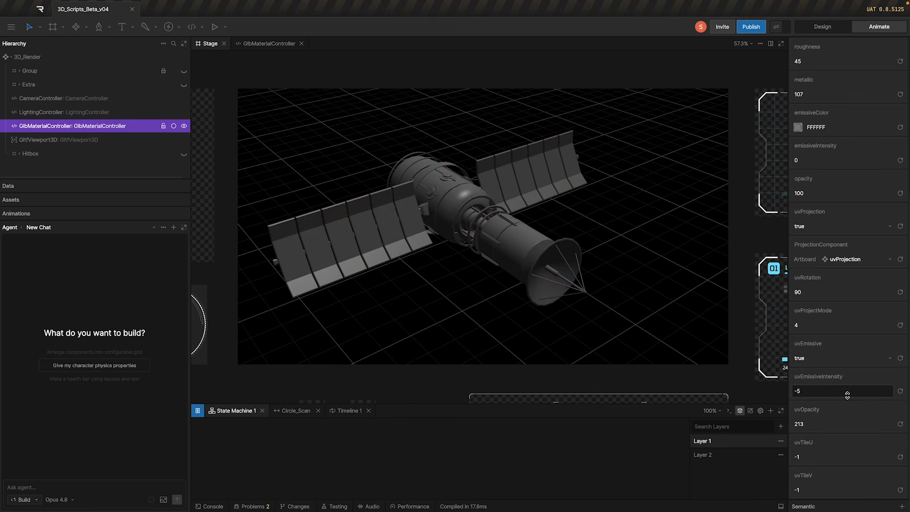
Try uvEmissiveIntensity values up to 440 and a uvOpacity of -26, then reset both properties to 100
drag(853, 384, 856, 360)
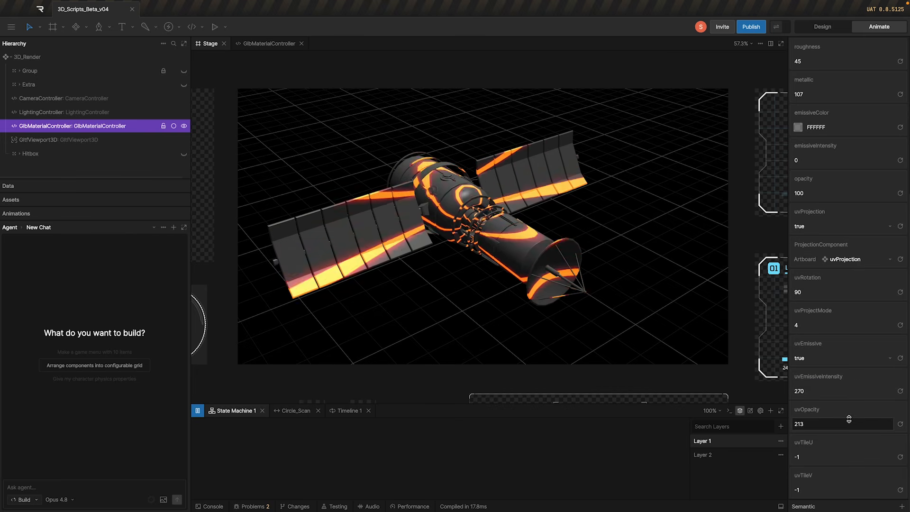
drag(857, 455, 860, 484)
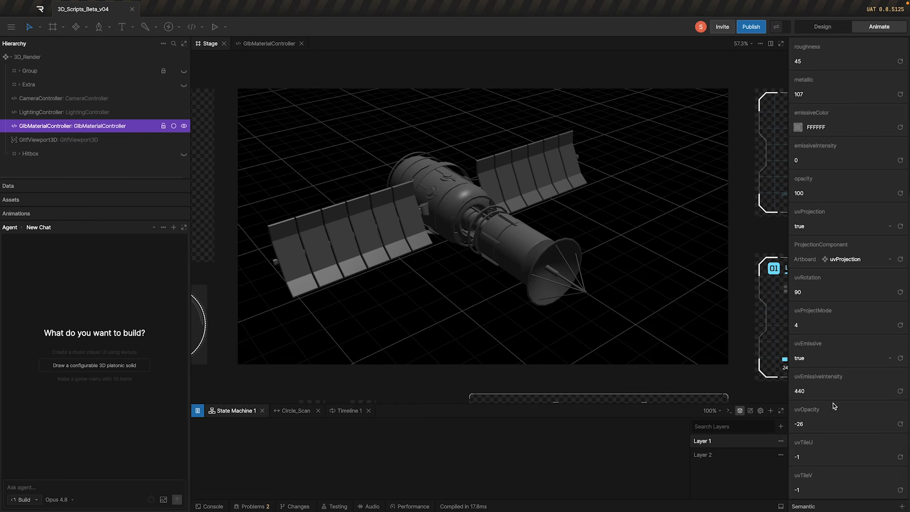
click(899, 425)
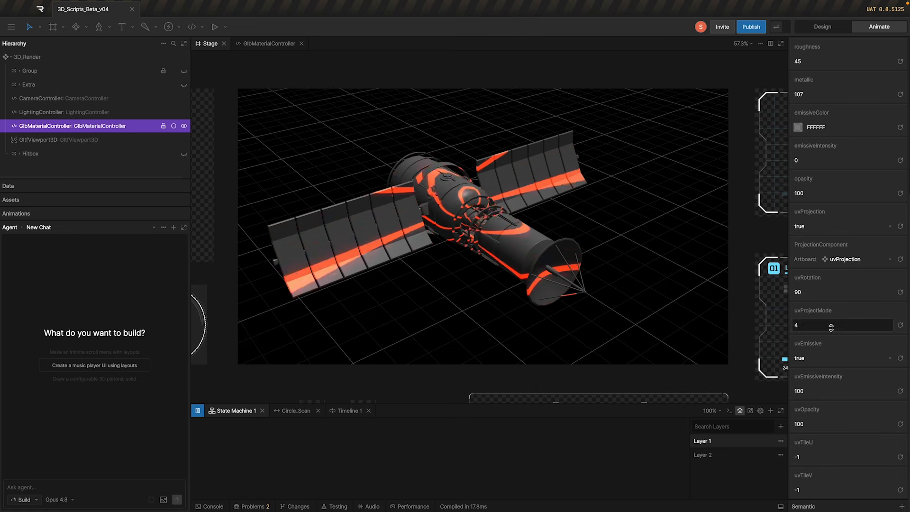
With uvProjectMode set to 1, increase uvTileU to 45 and uvTileV to 16 for denser stripes
text(1)
key(Return)
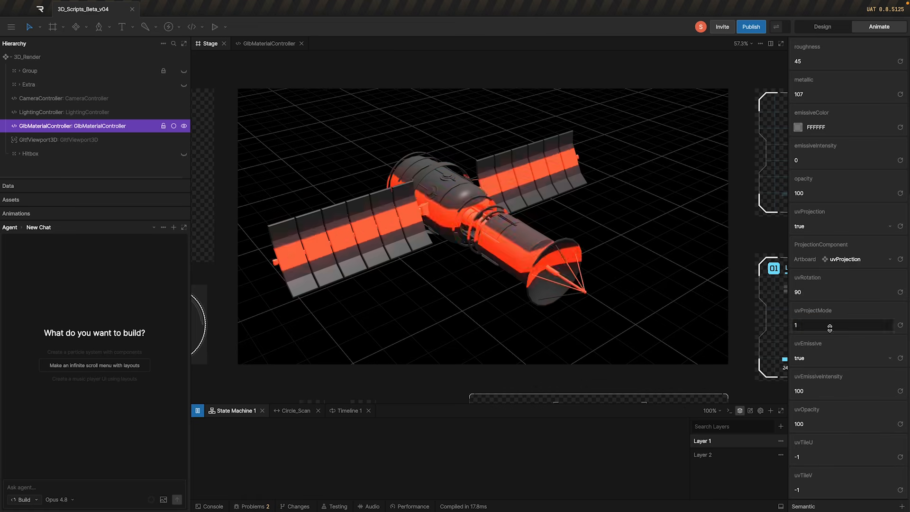
click(842, 455)
text(4)
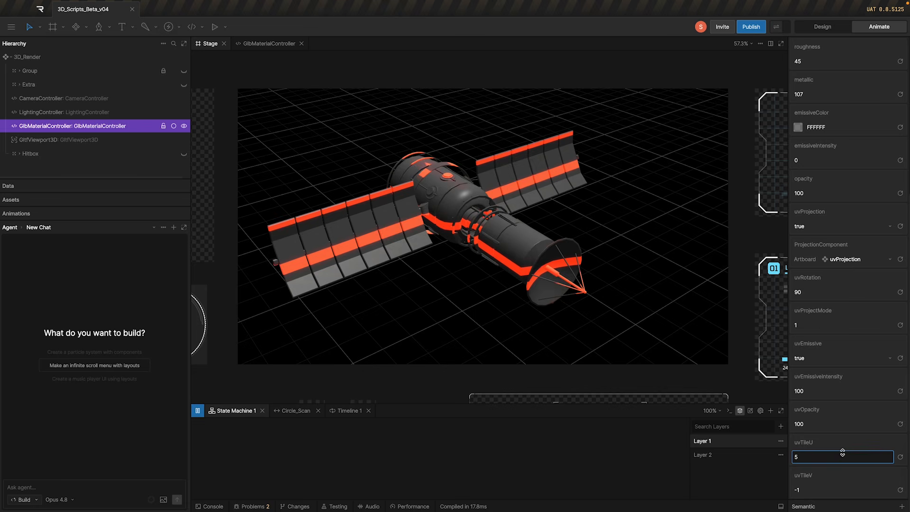
drag(843, 447, 843, 445)
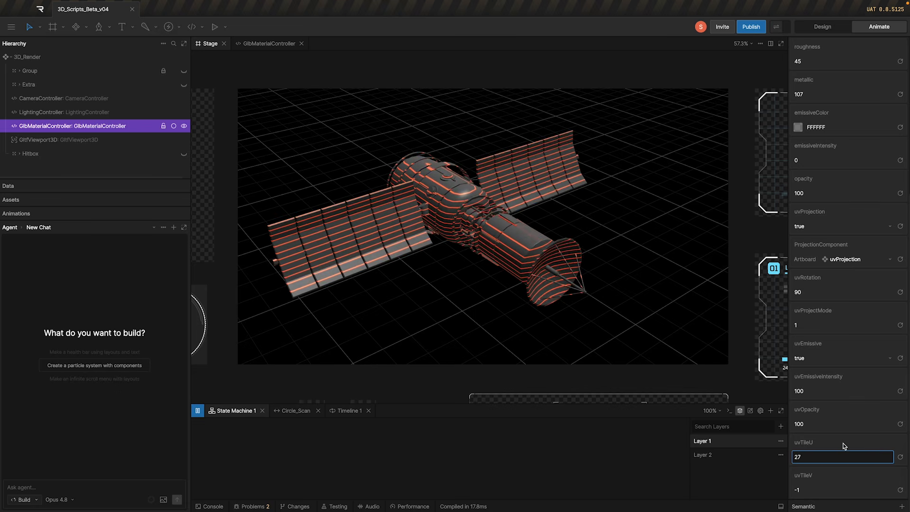
drag(845, 440, 846, 439)
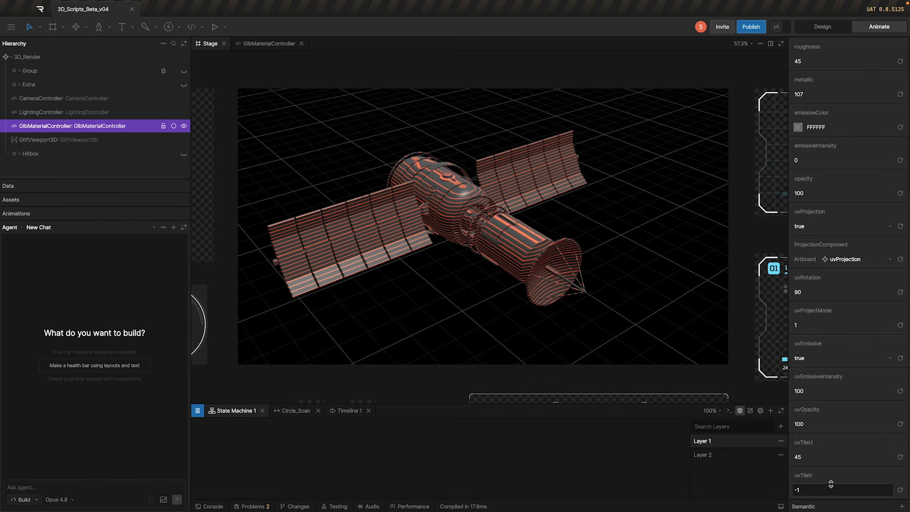
drag(833, 482, 832, 479)
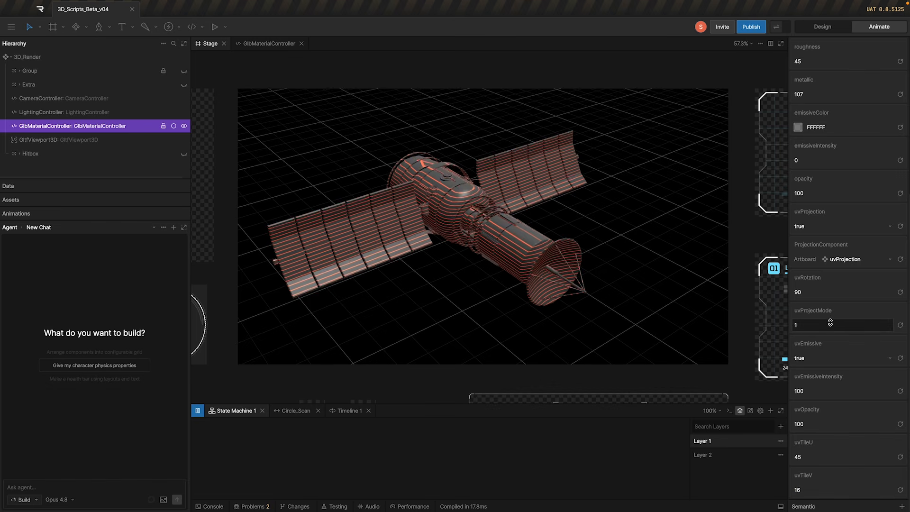
Try uvProjectMode 2 and then 3 to compare how the dense stripes wrap around the satellite
key(Return)
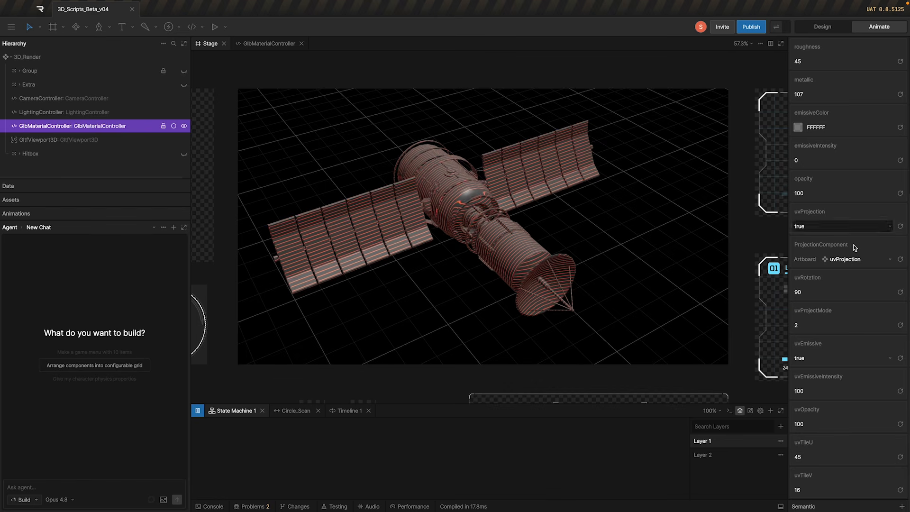
text(3)
key(Return)
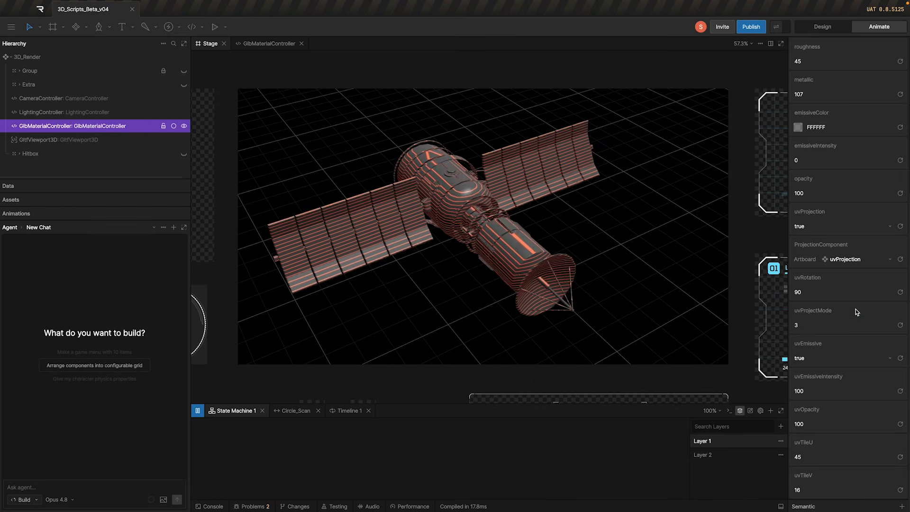
click(825, 326)
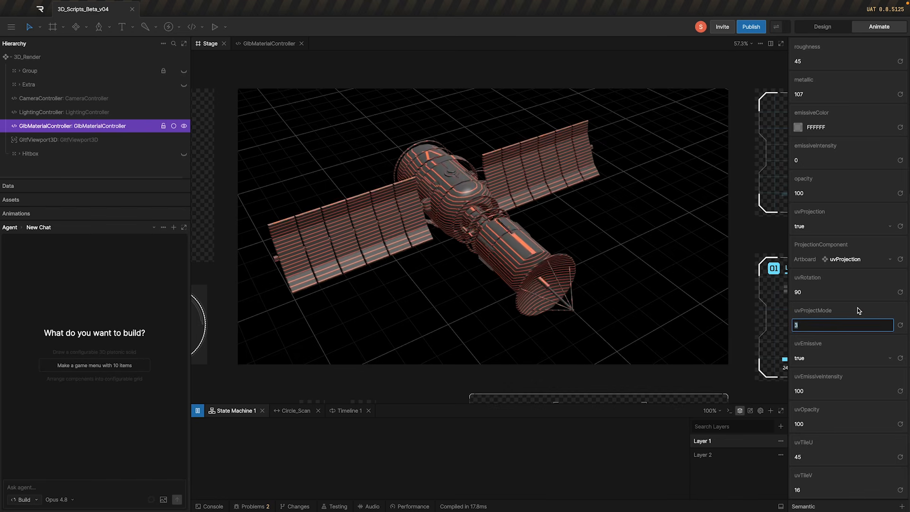
key(Return)
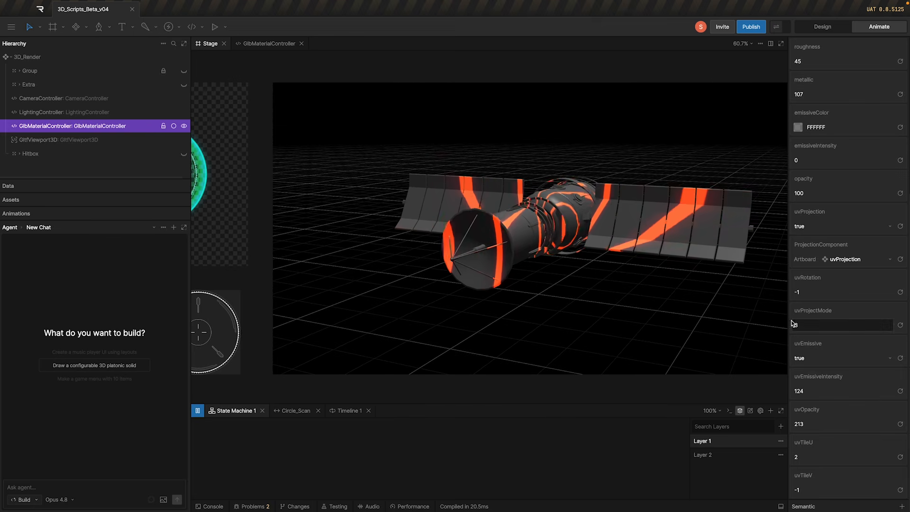
Raise the GlbMaterialController's uvTileU beyond 9 to multiply the stripes, and orbit the satellite to inspect the model
click(853, 456)
text(10)
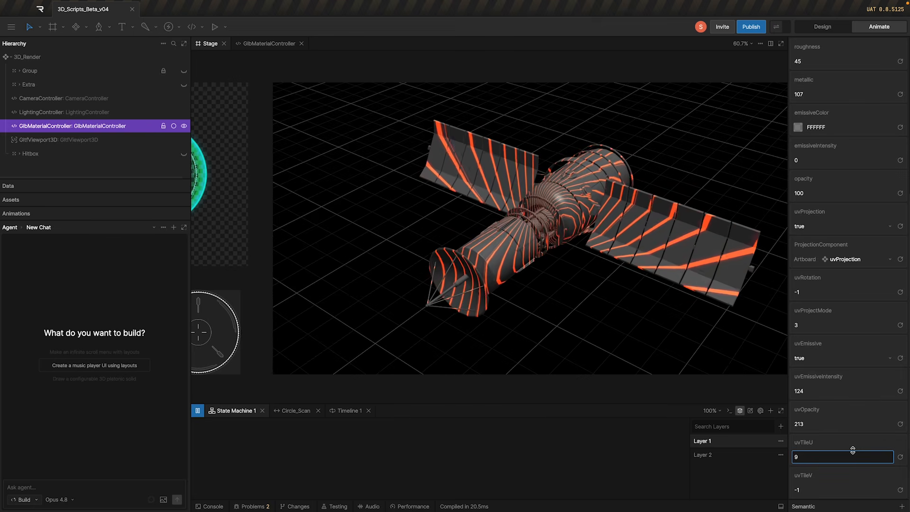
key(Up)
key(Up)
key(Return)
drag(545, 208, 352, 303)
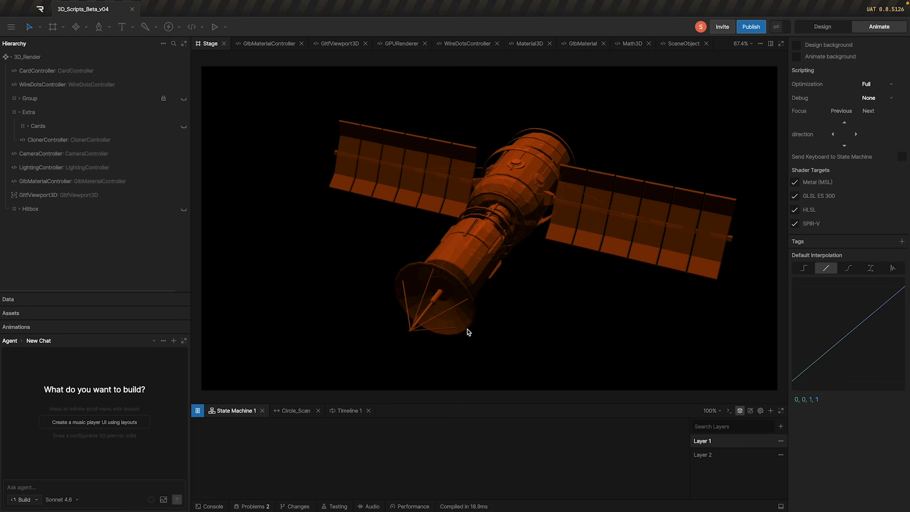
drag(499, 251, 482, 261)
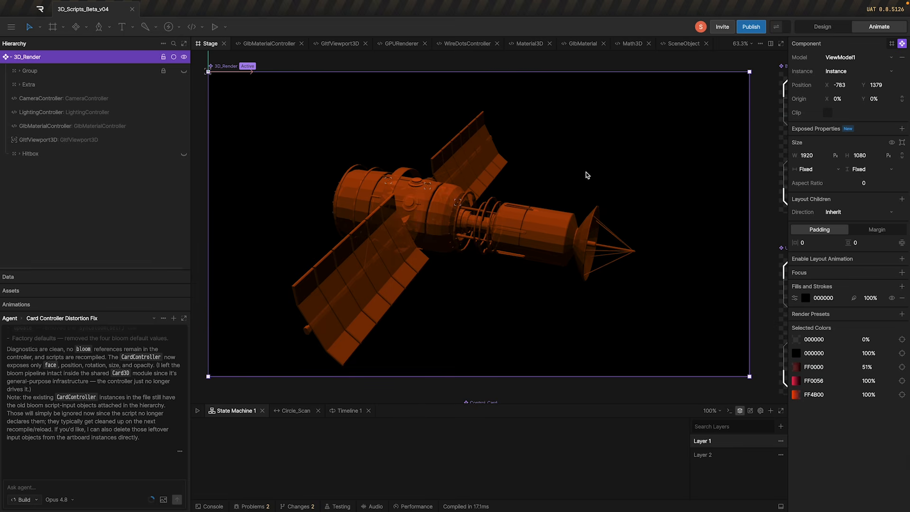
Add a CardController node script to the 3D_Render artboard and assign the HUD_Element artboard as its face
right_click(463, 197)
mouse_move(538, 280)
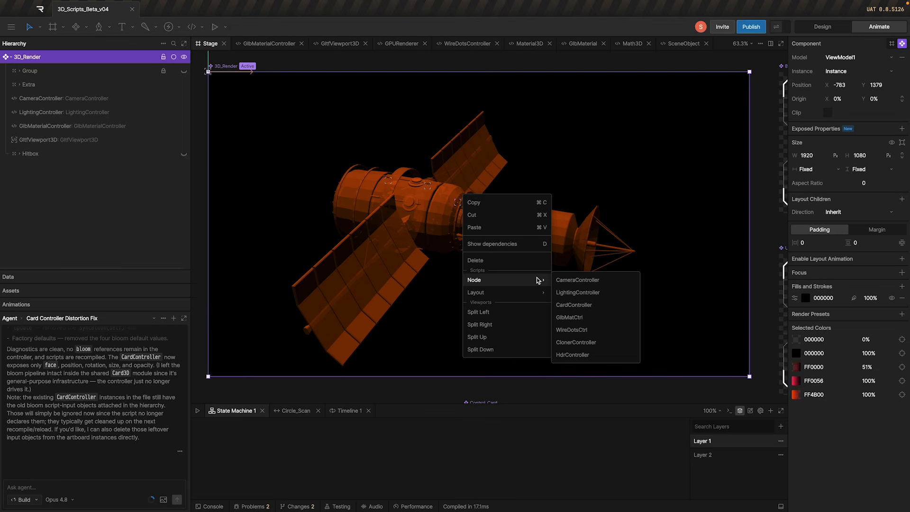
click(603, 306)
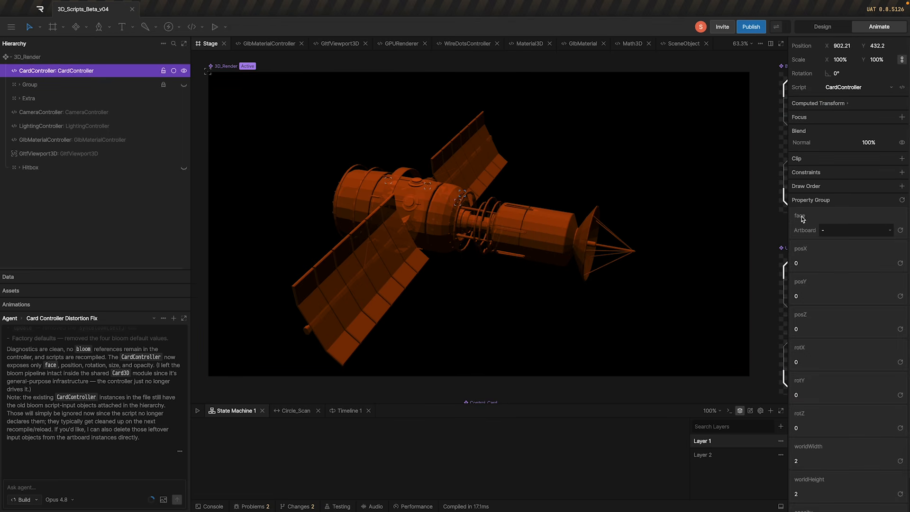
click(871, 231)
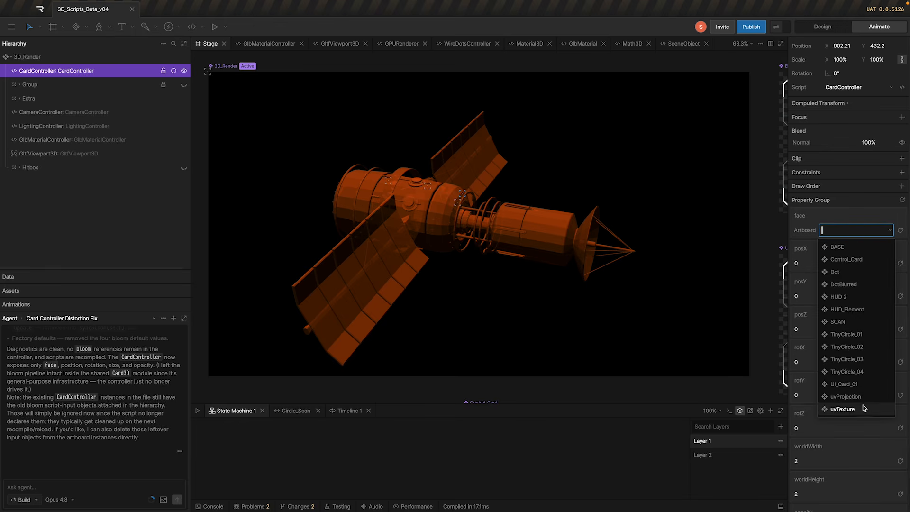
click(847, 309)
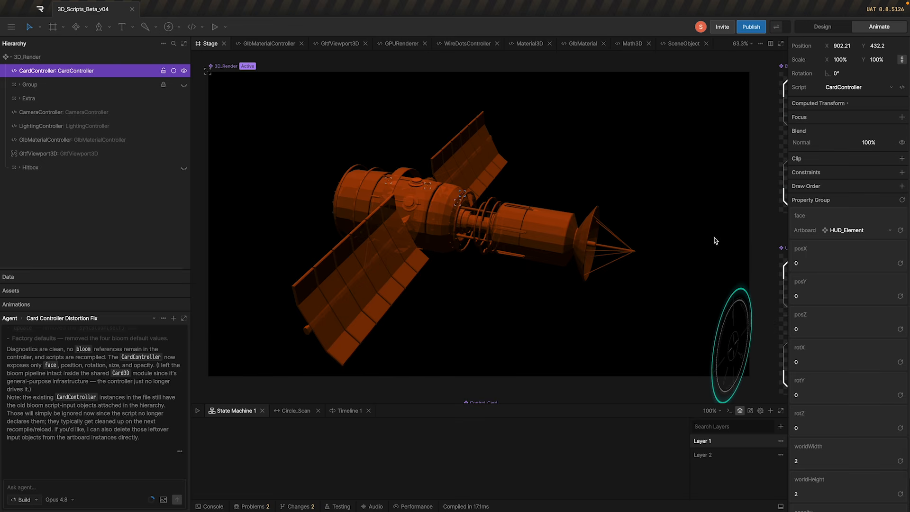
Set the CardController's position to X 0, Y 0 and orbit the satellite to inspect the HUD ring in 3D
click(886, 45)
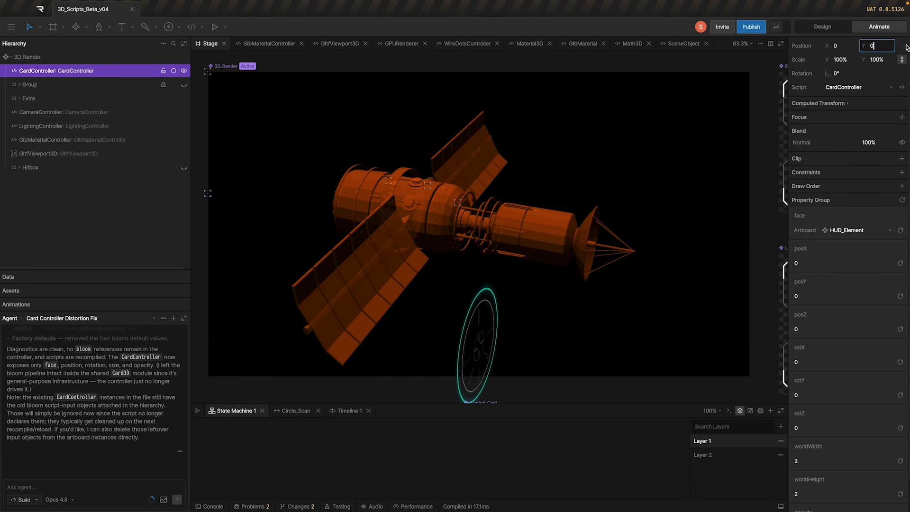
key(Return)
click(485, 248)
scroll(485, 248, down, 1)
scroll(486, 249, up, 1)
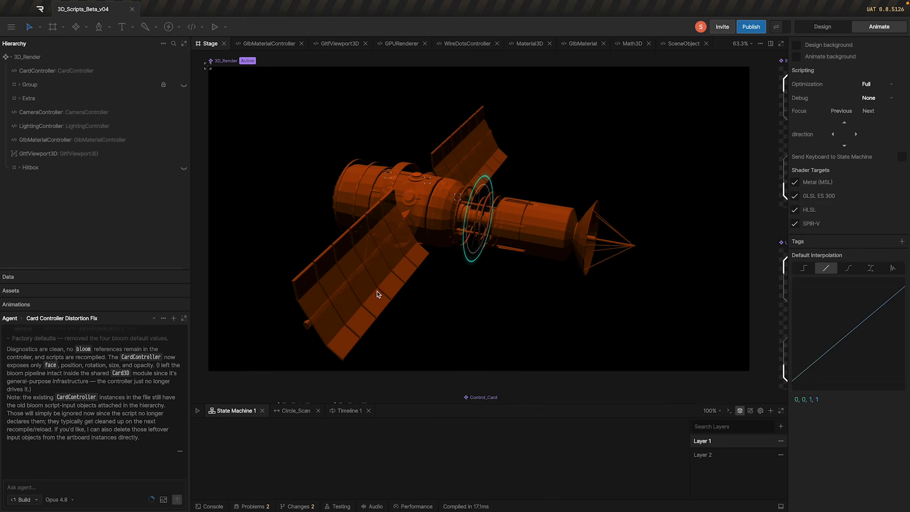
drag(453, 219, 413, 224)
drag(570, 246, 328, 225)
drag(497, 270, 259, 282)
mouse_move(444, 226)
mouse_down()
mouse_move(587, 144)
mouse_move(654, 232)
mouse_move(427, 214)
mouse_move(460, 99)
mouse_move(441, 213)
mouse_up()
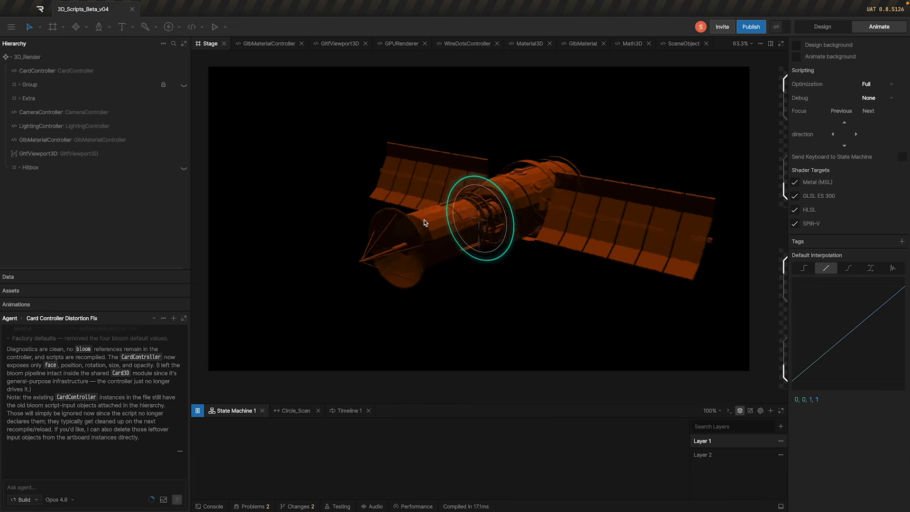
Try moving the CardController's ring with posZ -1.2 and posY 0.1, then reset both to 0
click(57, 71)
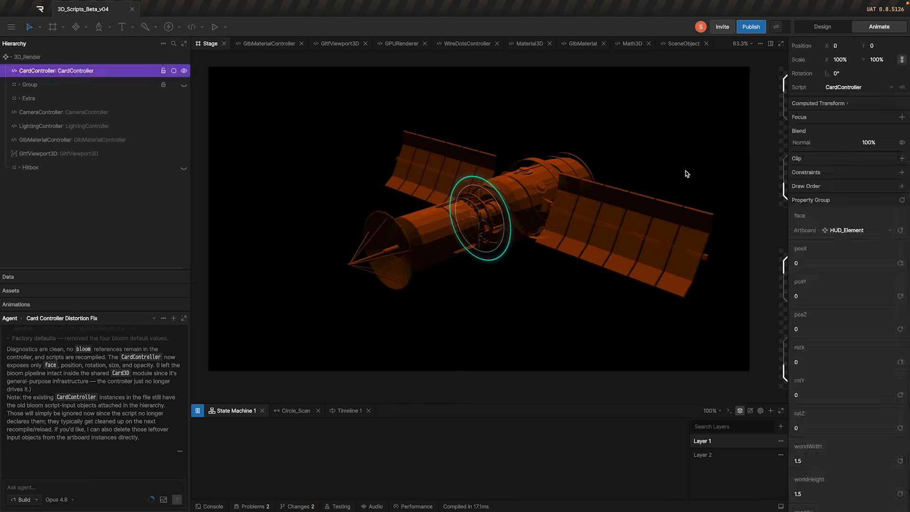
scroll(868, 327, down, 1)
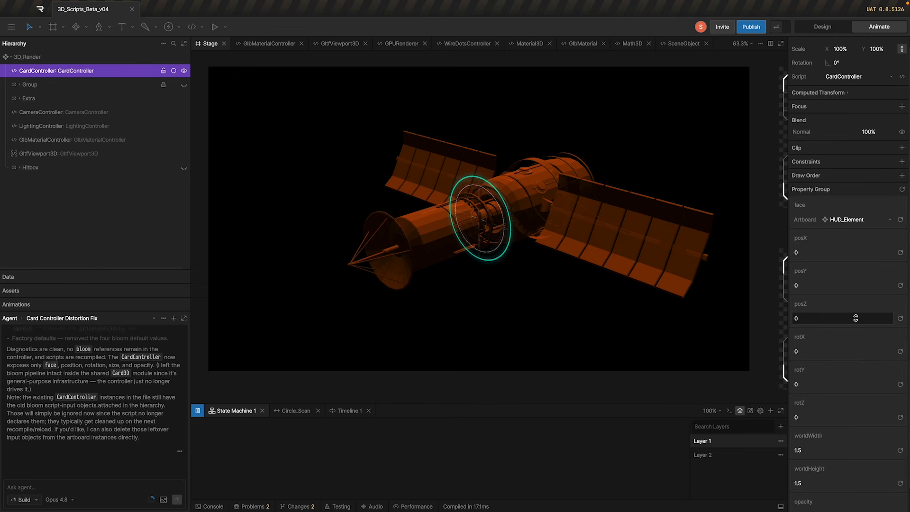
drag(857, 315, 853, 327)
drag(831, 287, 833, 287)
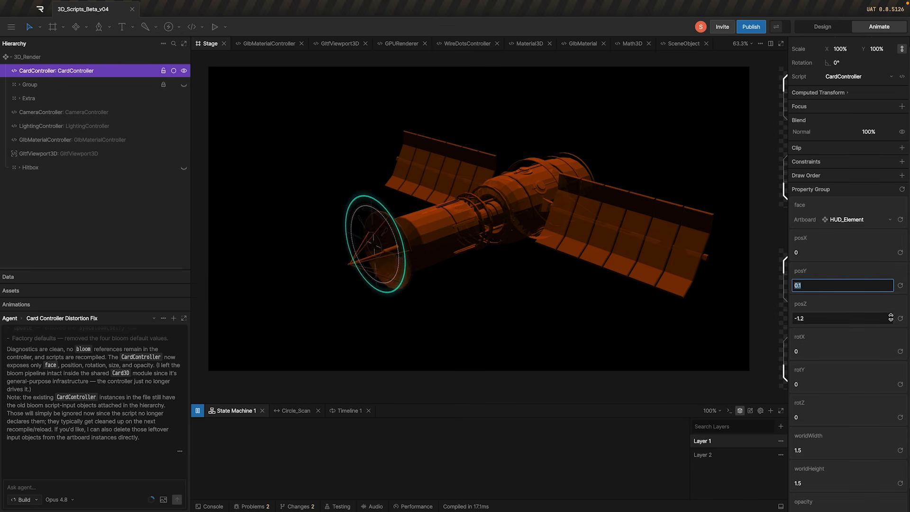
click(901, 318)
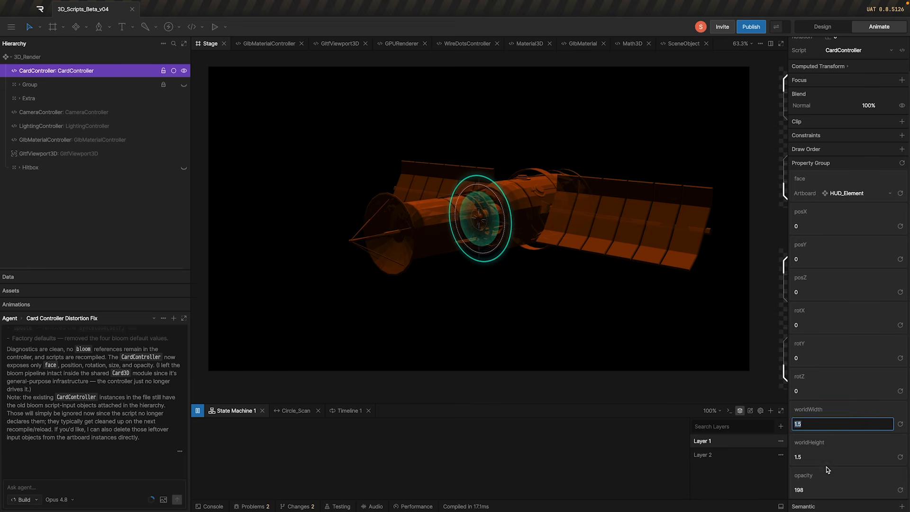
Set the CardController's worldWidth and worldHeight to 1 and orbit the satellite to check the smaller ring
text(1)
key(Tab)
text(1)
key(Return)
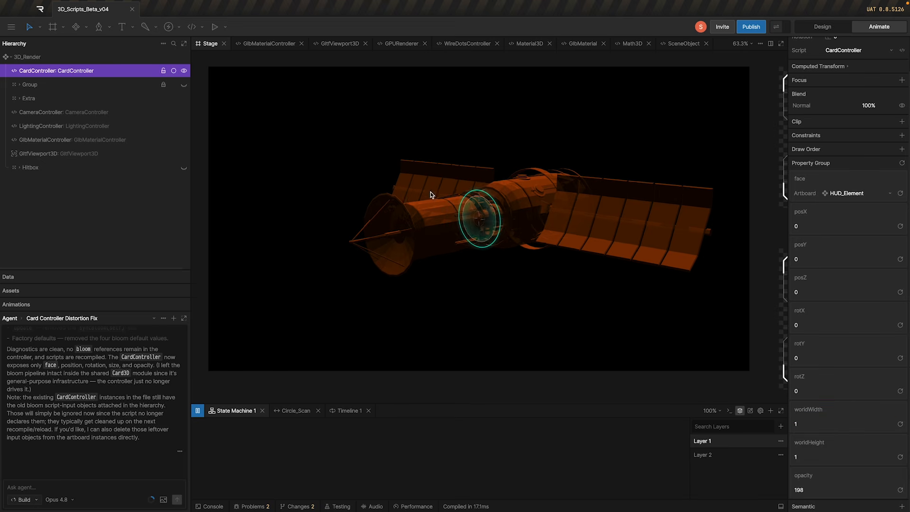
drag(432, 195, 412, 242)
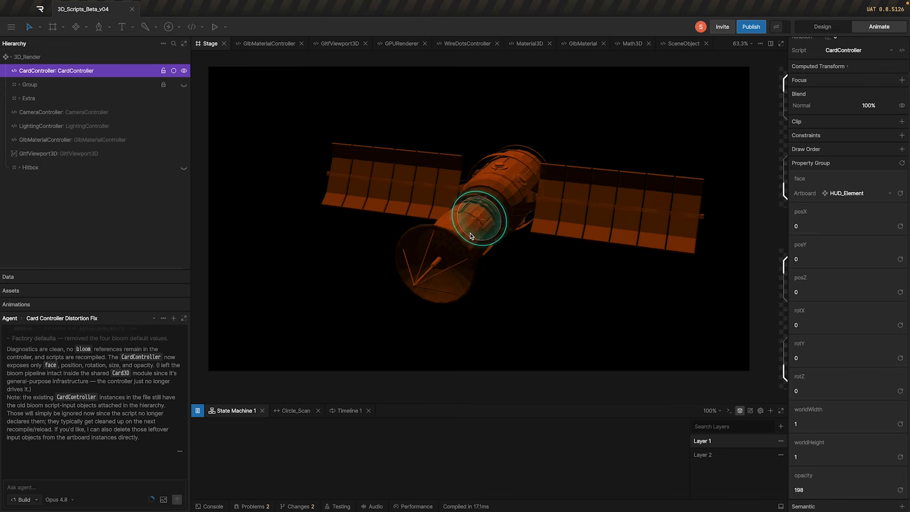
Set the CardController's posZ to 1.7 to move the ring along the satellite's body
click(838, 292)
text(3)
key(BackSpace)
key(BackSpace)
key(BackSpace)
text(0)
drag(837, 290, 834, 271)
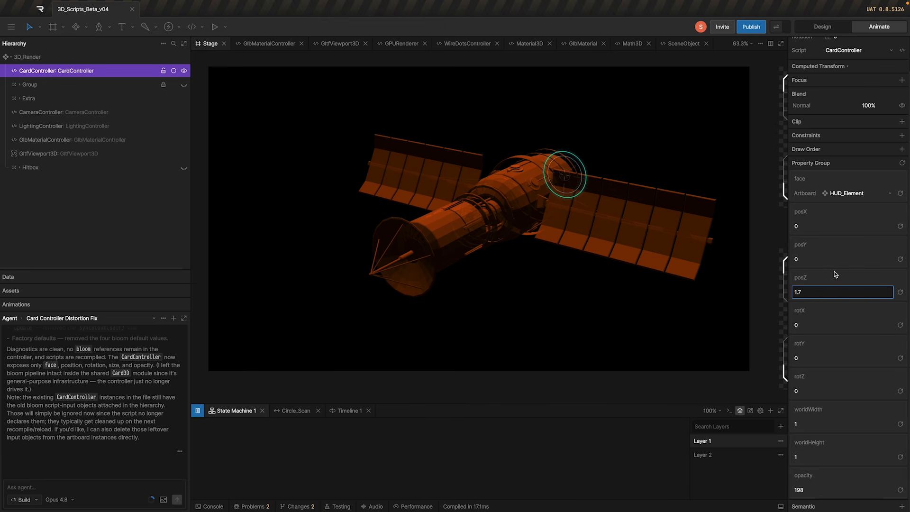
Orbit the satellite to inspect the HUD rings and the Extra group's small numbered cards from both sides
drag(497, 169, 315, 228)
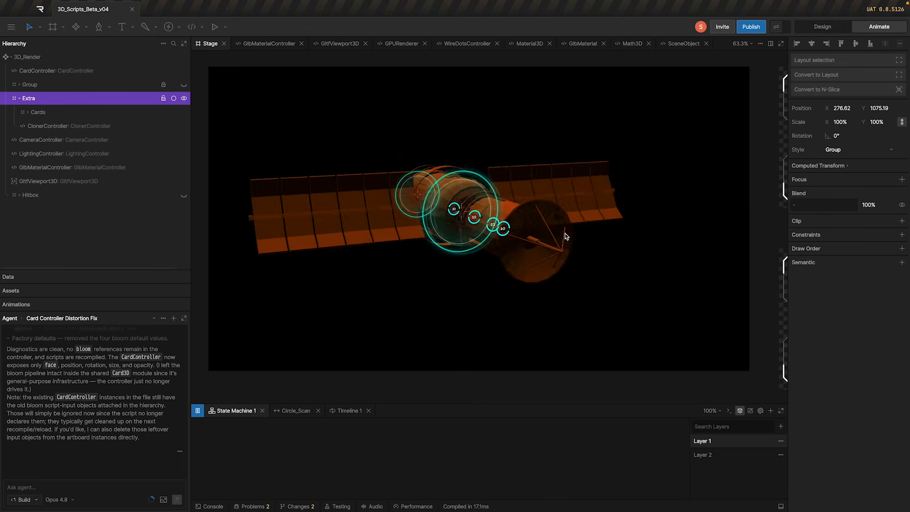
drag(565, 235, 311, 258)
drag(483, 237, 503, 235)
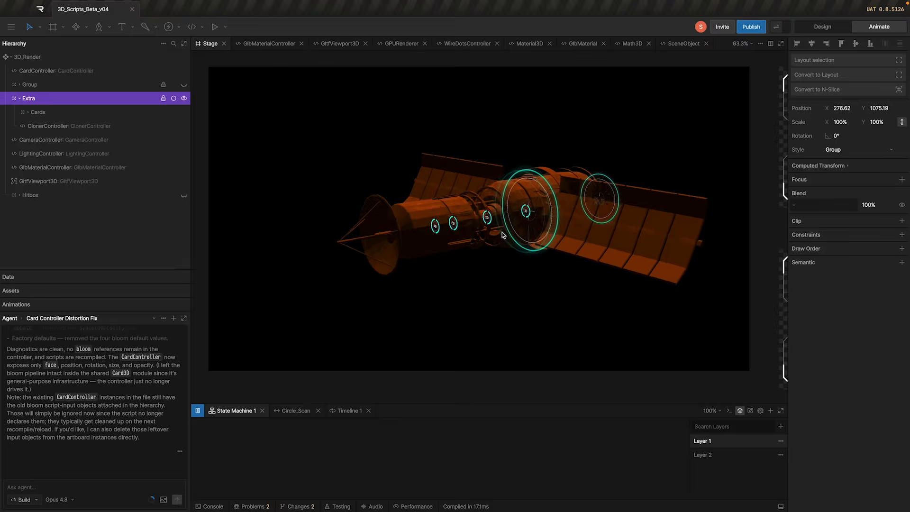